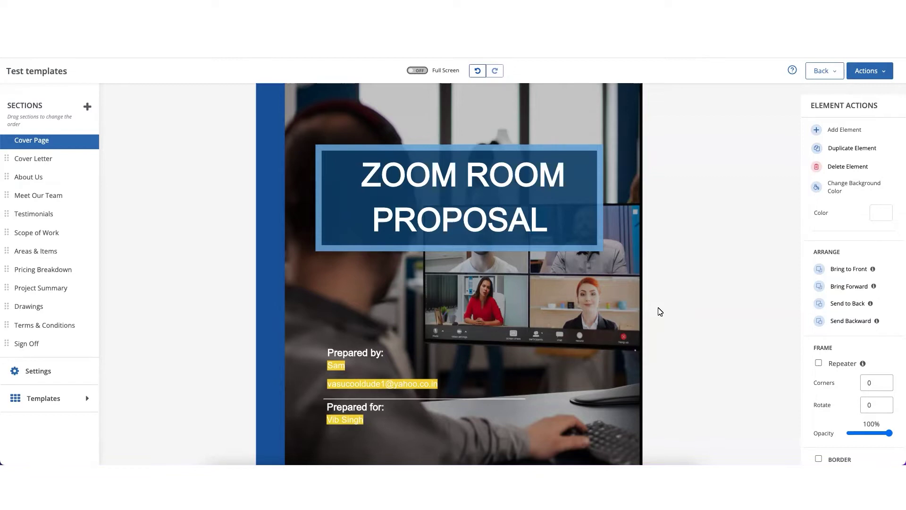
Scroll the Zoom Room proposal past Cover Page, Cover Letter and About Us to Meet Our Team
scroll(710, 308, down, 3)
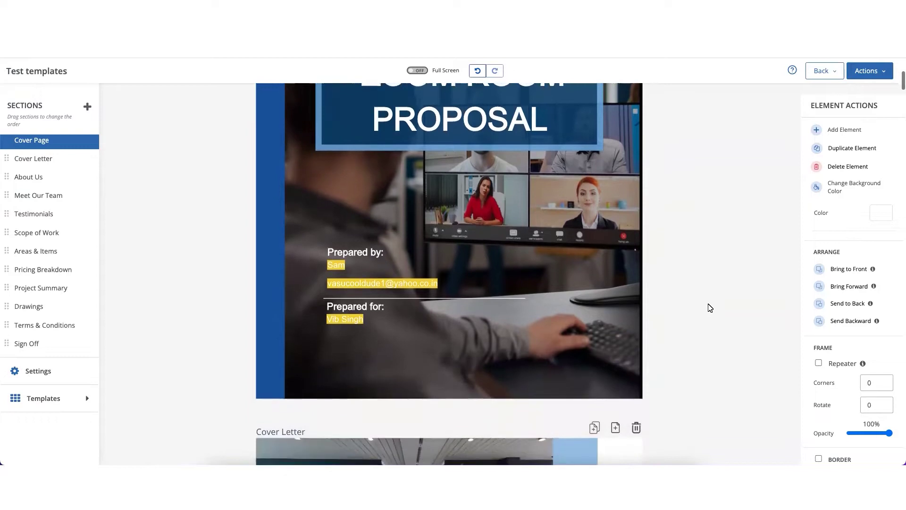
scroll(710, 308, down, 1)
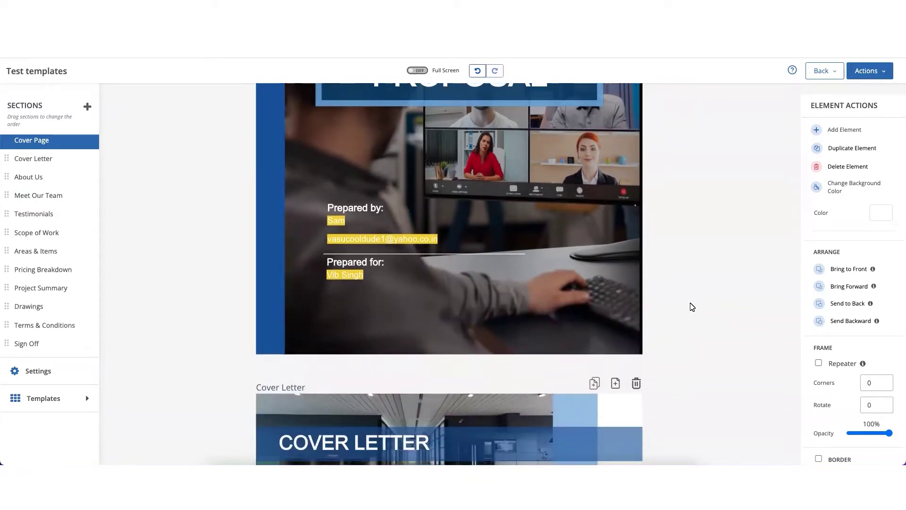
scroll(692, 307, down, 3)
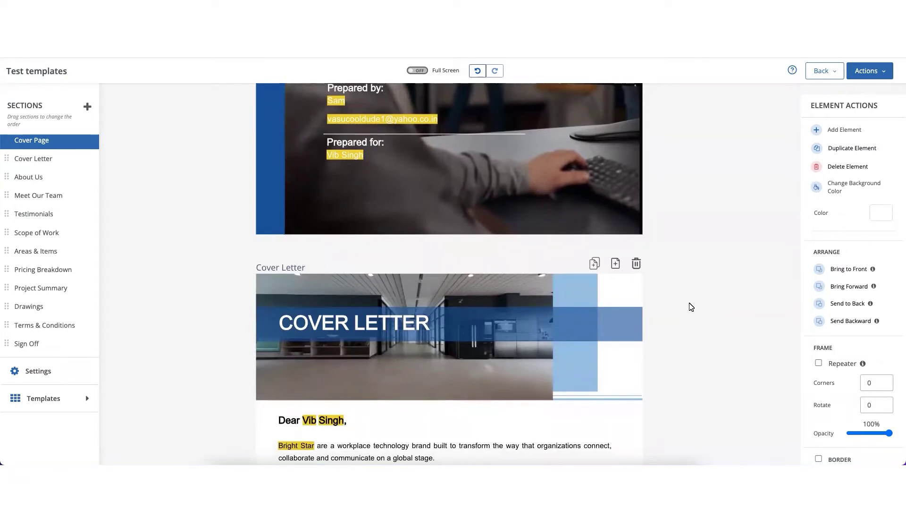
scroll(691, 306, down, 6)
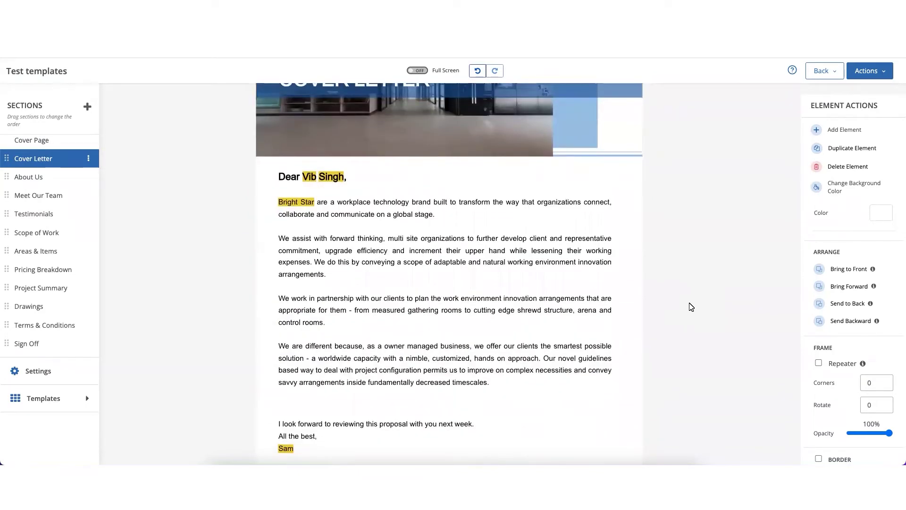
scroll(691, 307, down, 8)
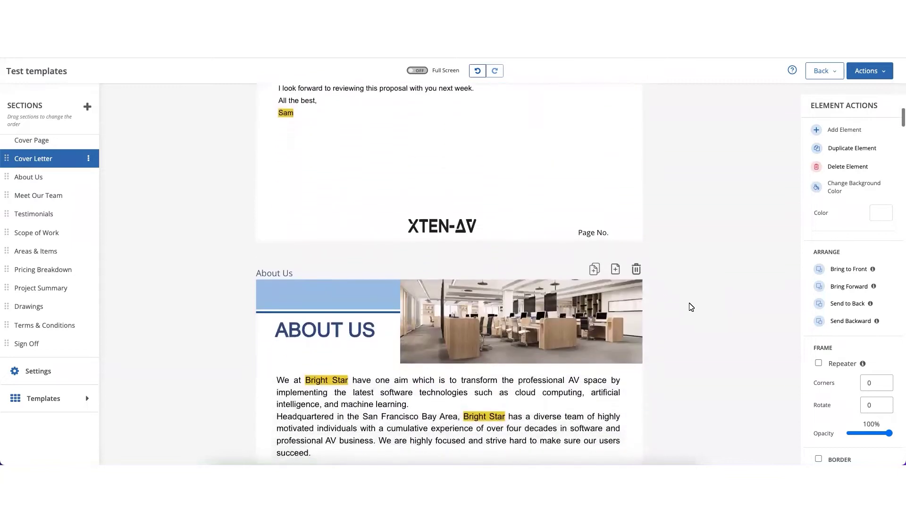
scroll(691, 307, down, 4)
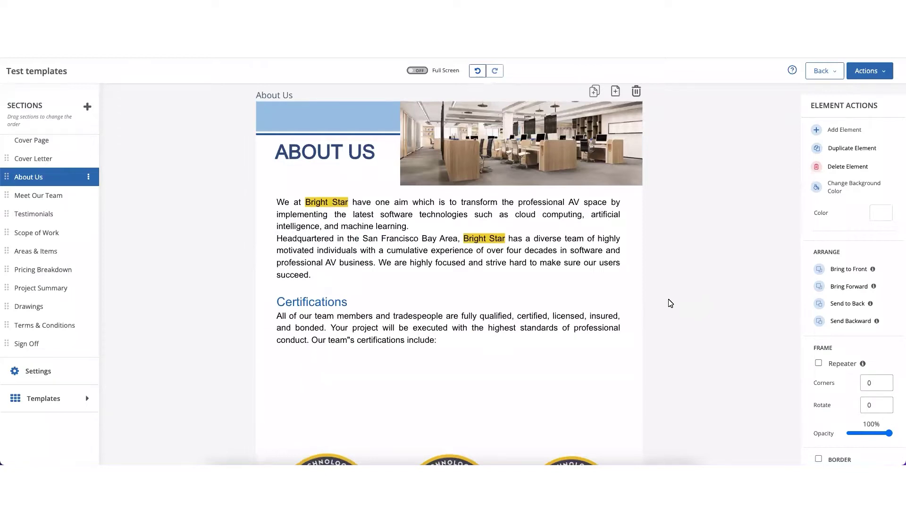
scroll(669, 304, down, 10)
scroll(670, 303, down, 8)
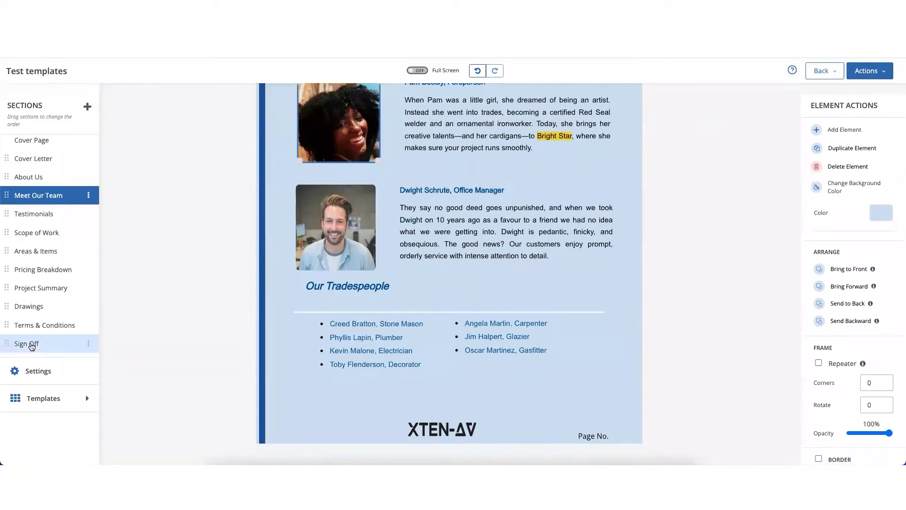
Jump to the Sign Off section and bring its two empty signature blocks into view
click(32, 344)
scroll(419, 292, down, 5)
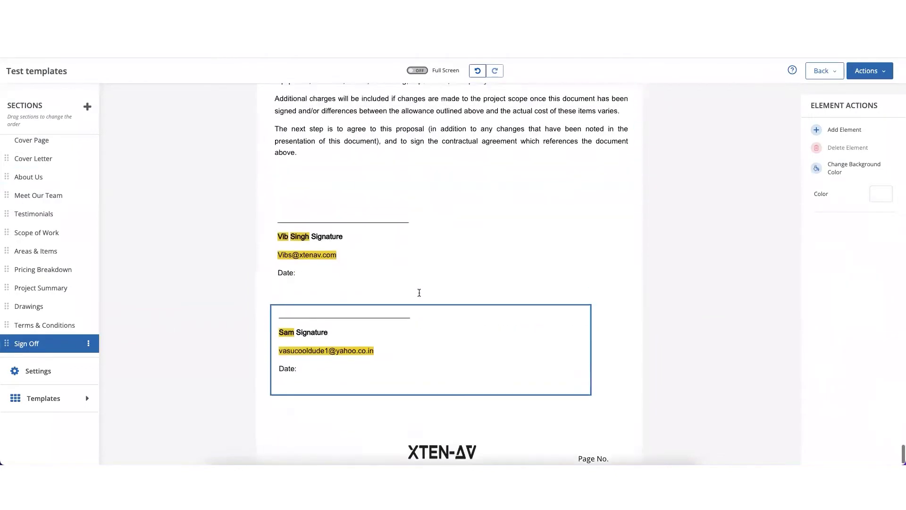
scroll(419, 293, up, 15)
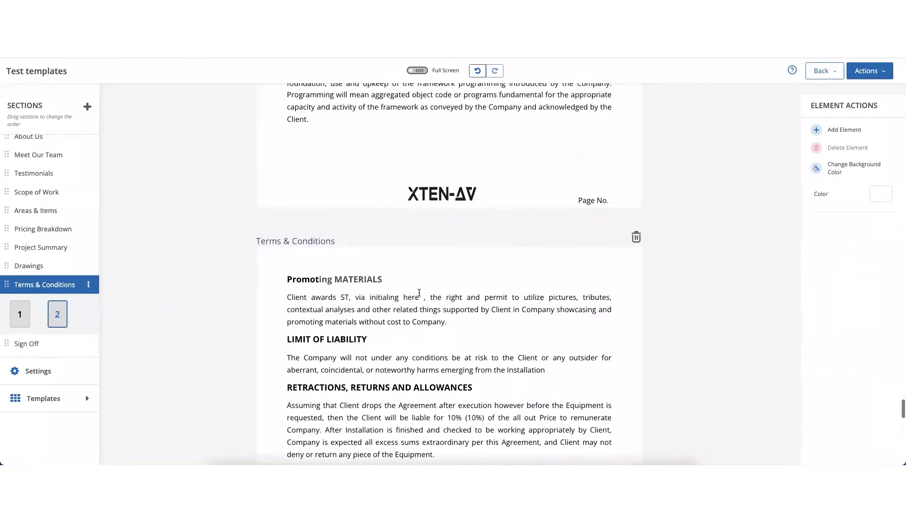
scroll(419, 292, up, 10)
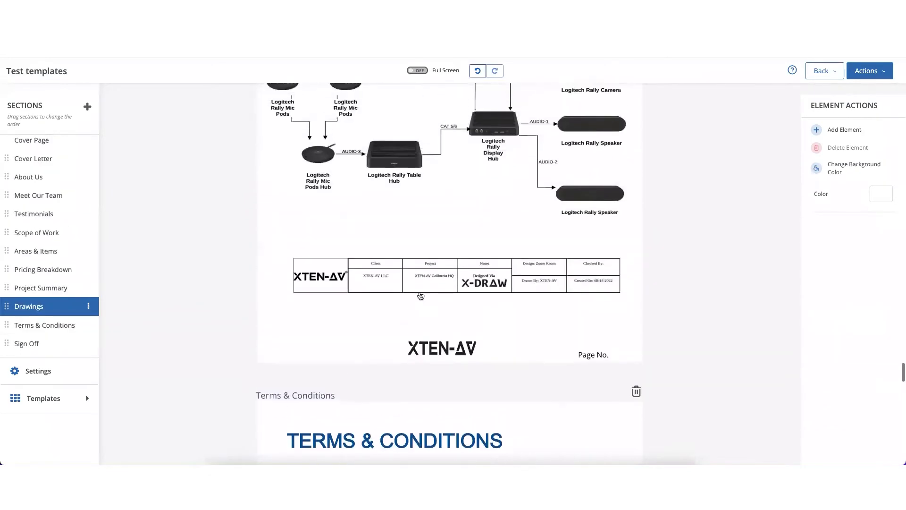
scroll(421, 296, up, 10)
scroll(420, 296, down, 12)
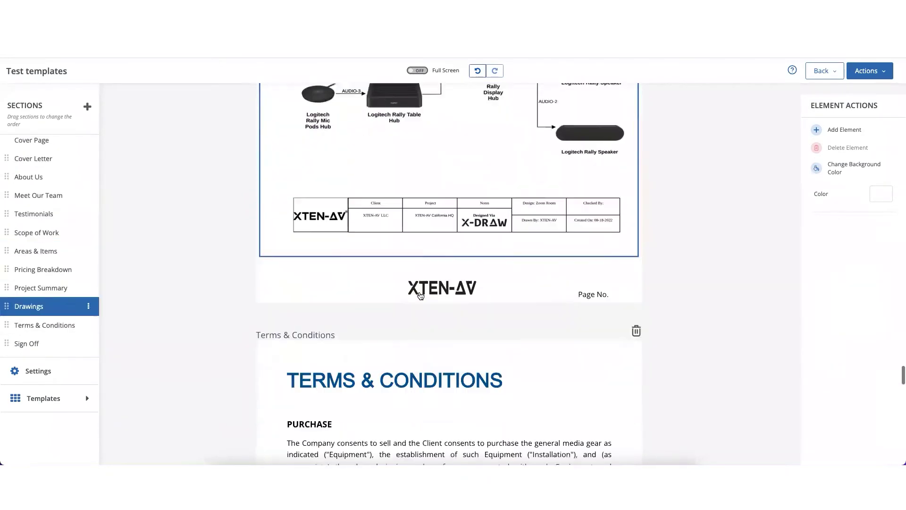
scroll(421, 296, down, 15)
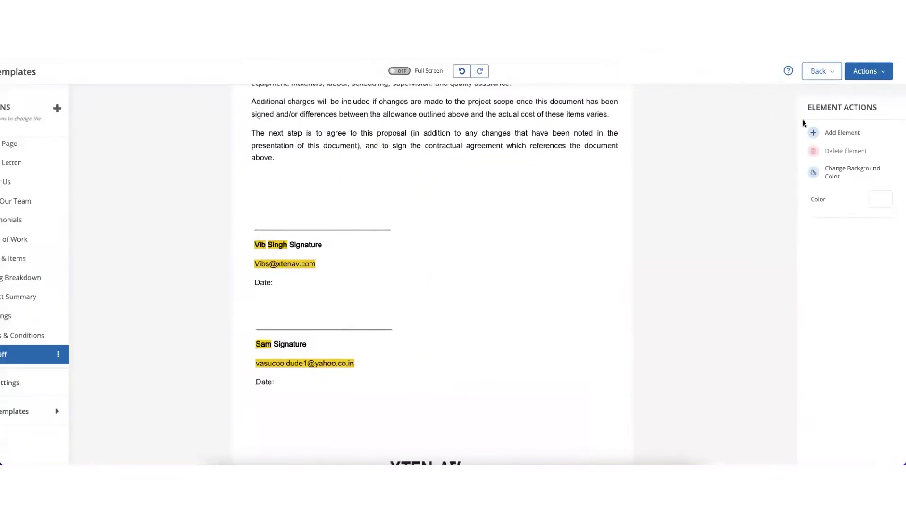
Add a Signature element for the client contact and position it above the client's signature line
click(680, 217)
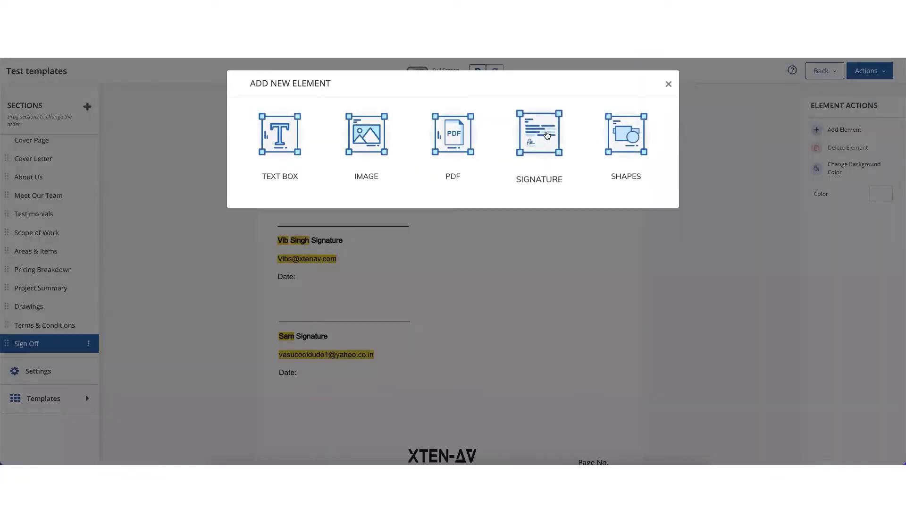
click(539, 133)
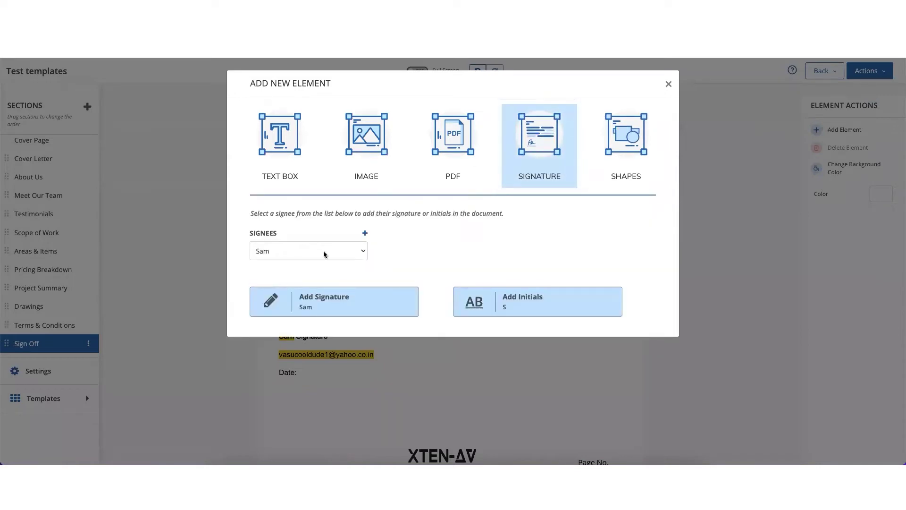
click(348, 253)
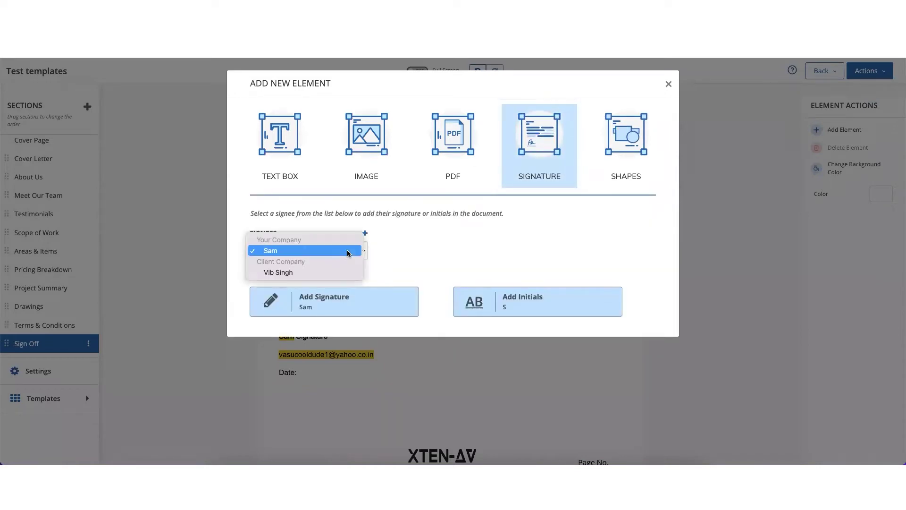
click(285, 273)
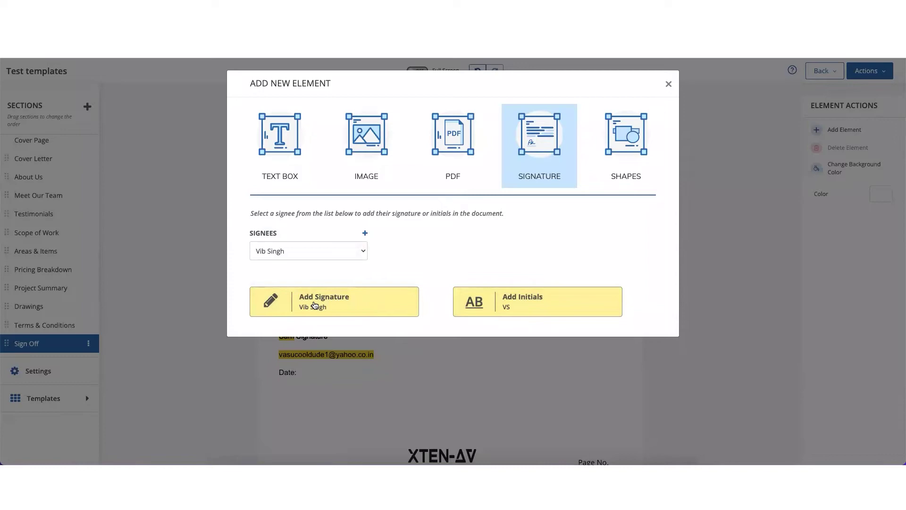
click(316, 306)
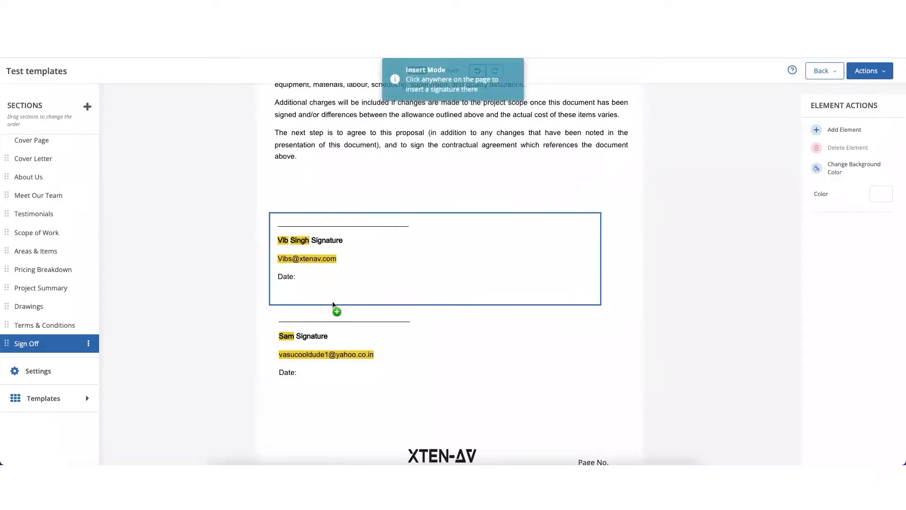
click(310, 205)
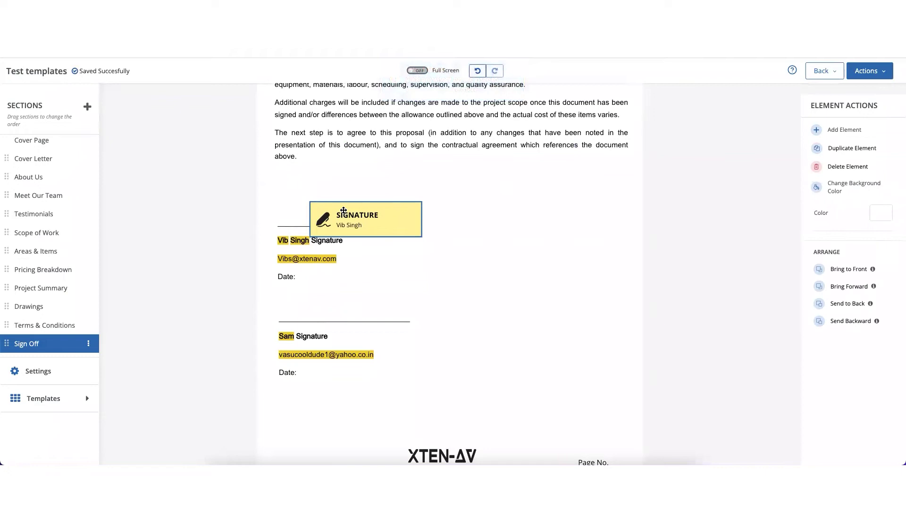
drag(343, 210, 313, 194)
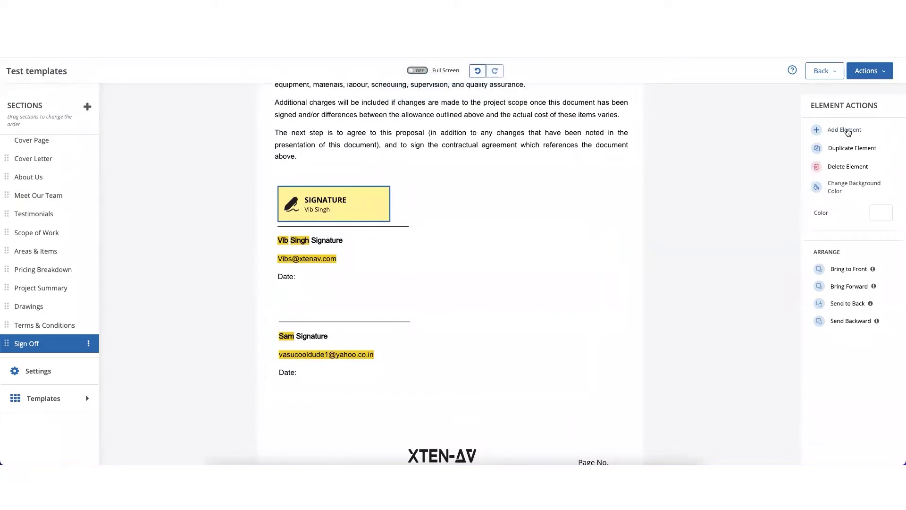
Add a second Signature element for the internal signer, placed just above their signature line
click(844, 130)
click(545, 140)
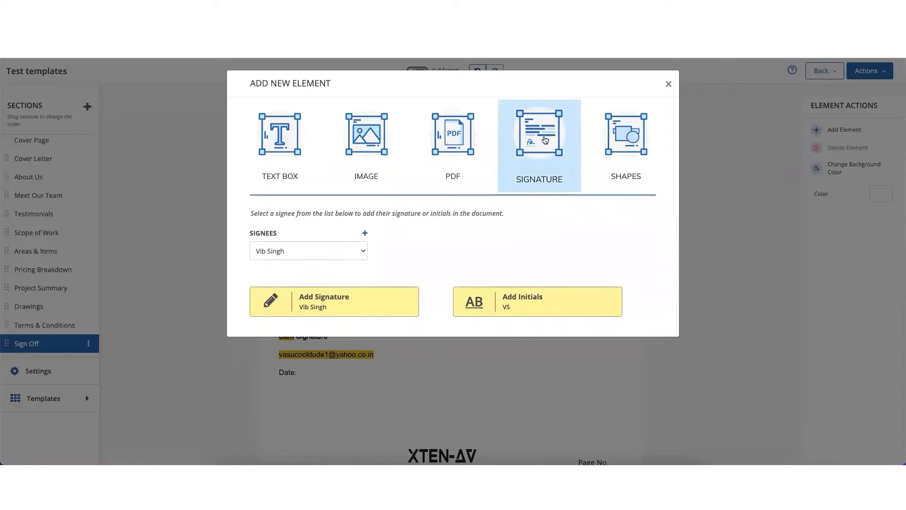
click(321, 255)
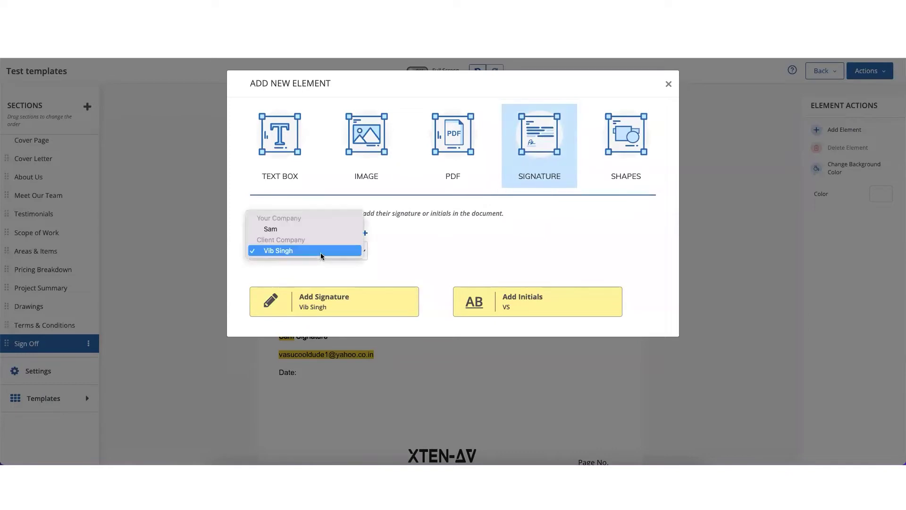
click(311, 230)
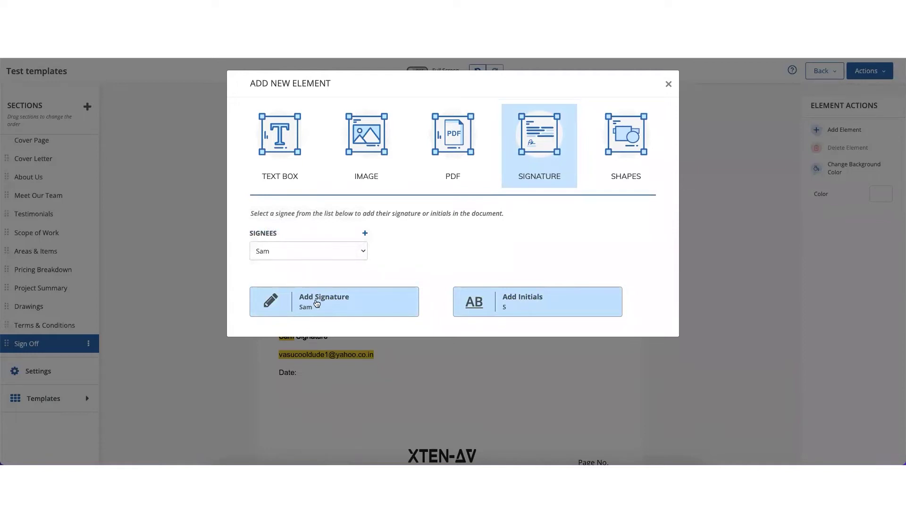
click(317, 303)
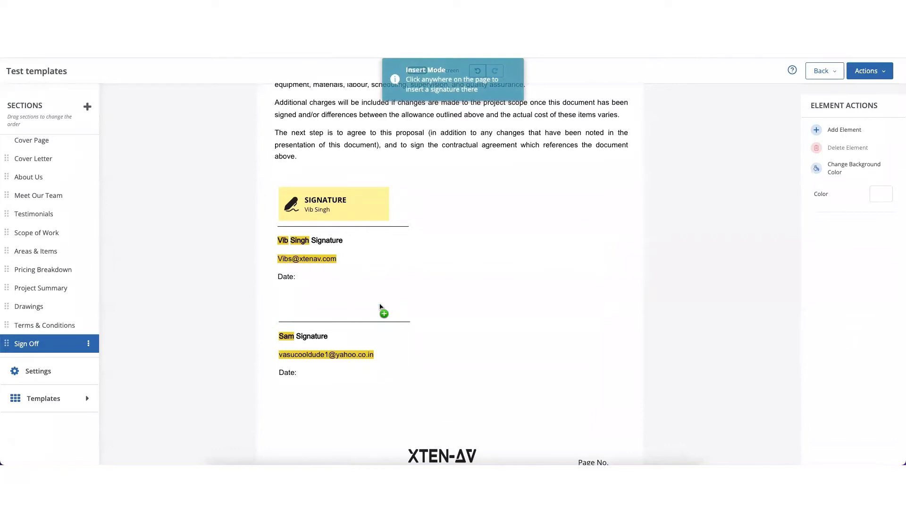
click(311, 314)
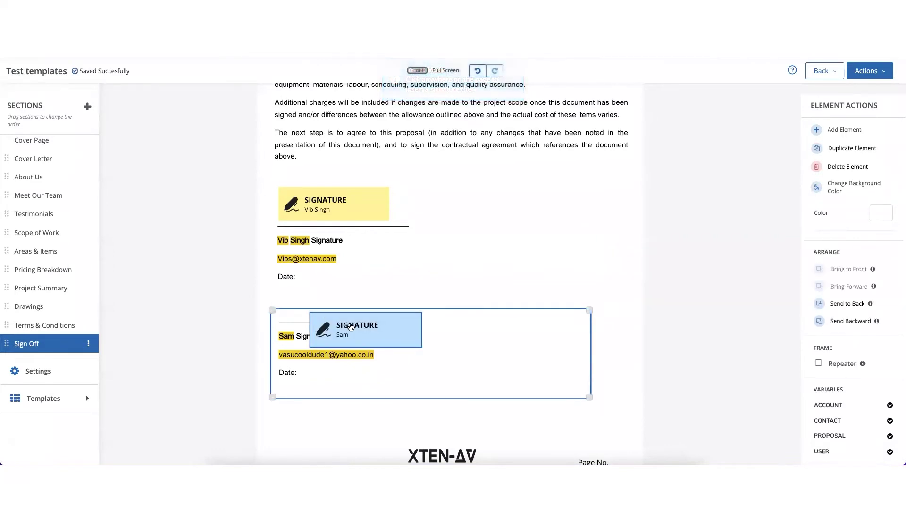
drag(353, 325, 318, 296)
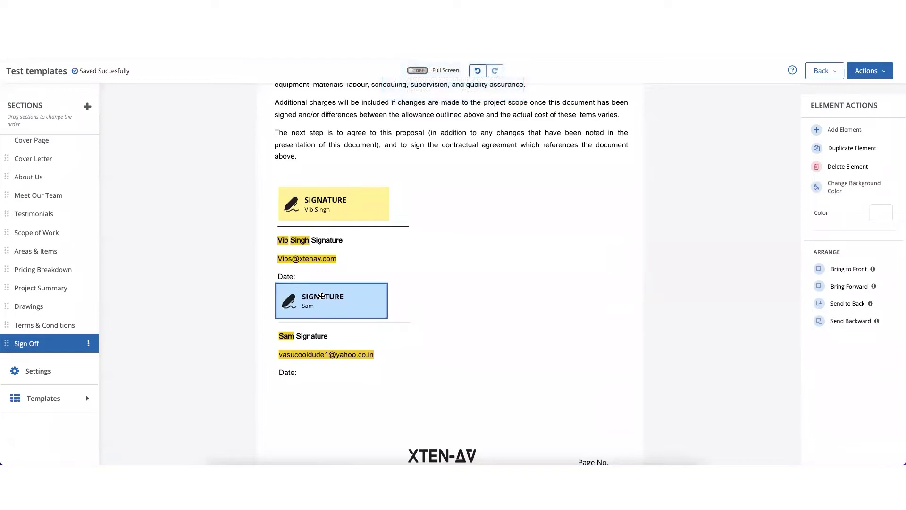
click(631, 334)
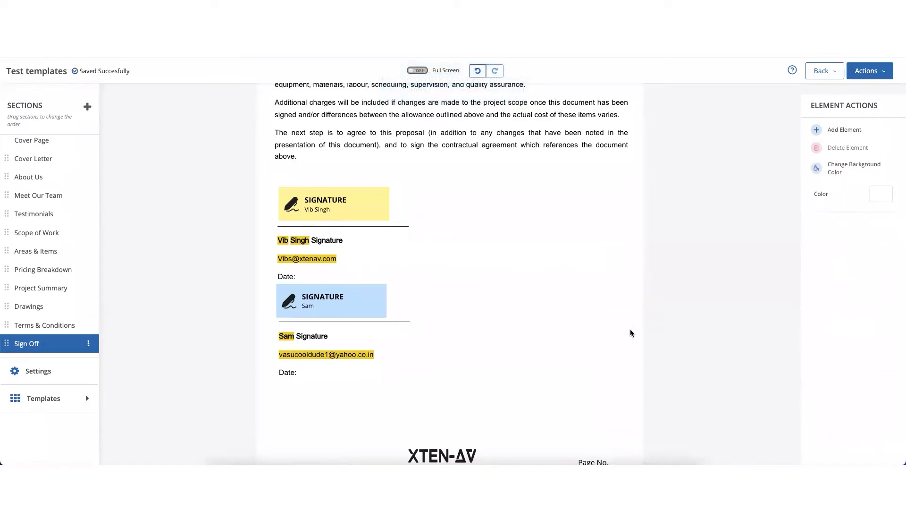
Scroll past Terms & Conditions to check both signature fields on the Sign Off page
scroll(637, 265, up, 4)
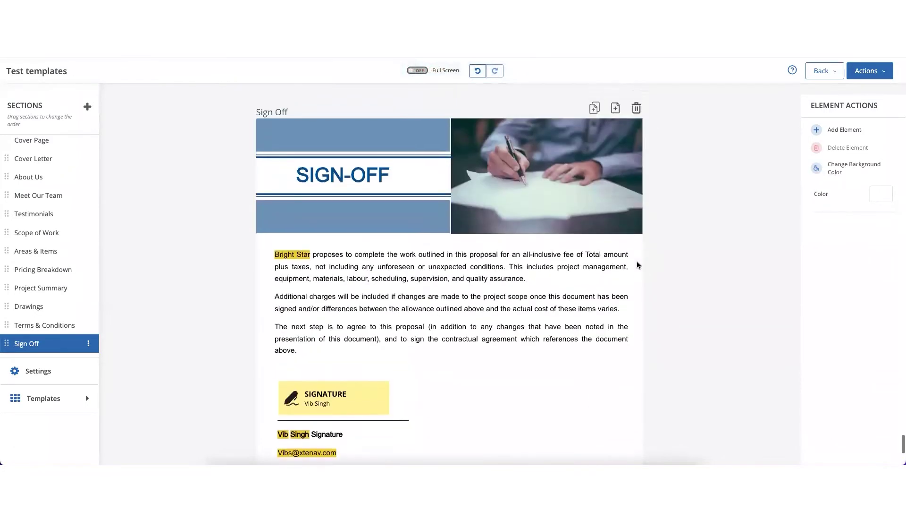
scroll(637, 265, down, 3)
scroll(637, 264, down, 1)
scroll(638, 263, up, 10)
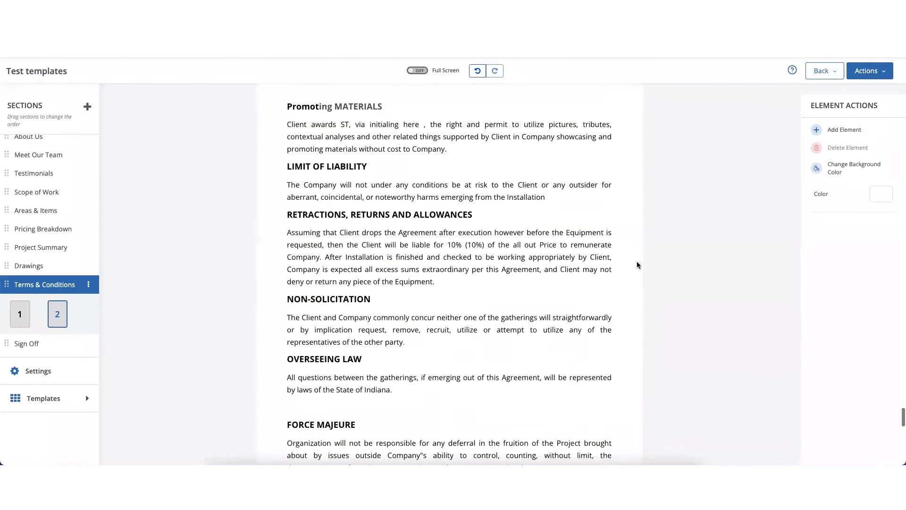
scroll(224, 164, up, 4)
scroll(578, 238, down, 12)
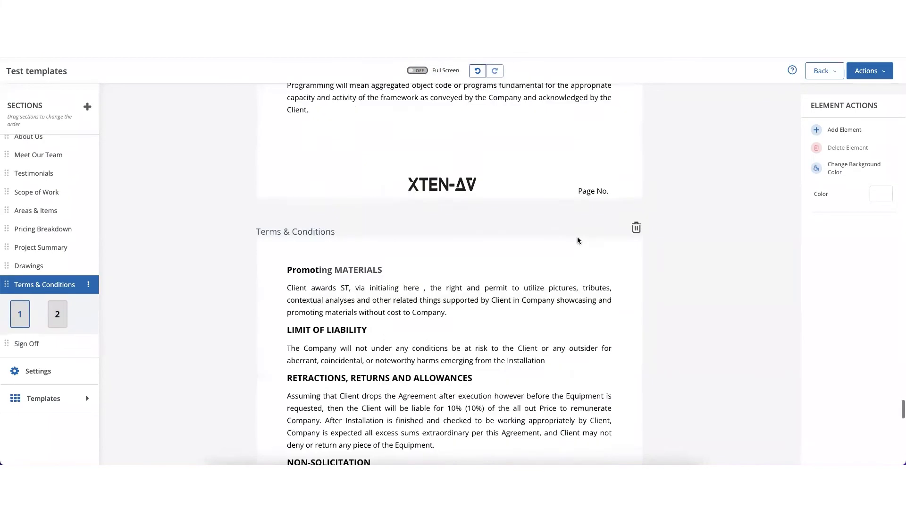
scroll(577, 238, up, 1)
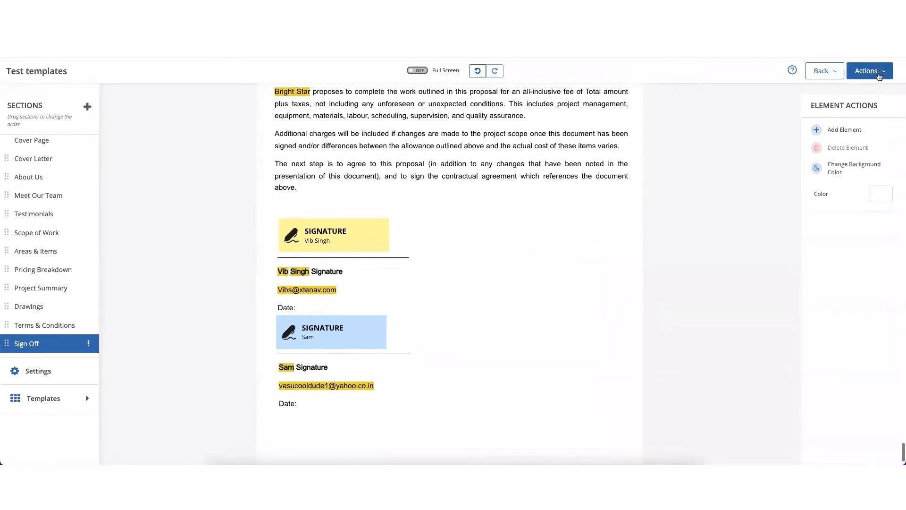
Go to Review & Submit from the proposal's Actions menu and look over the page
click(879, 75)
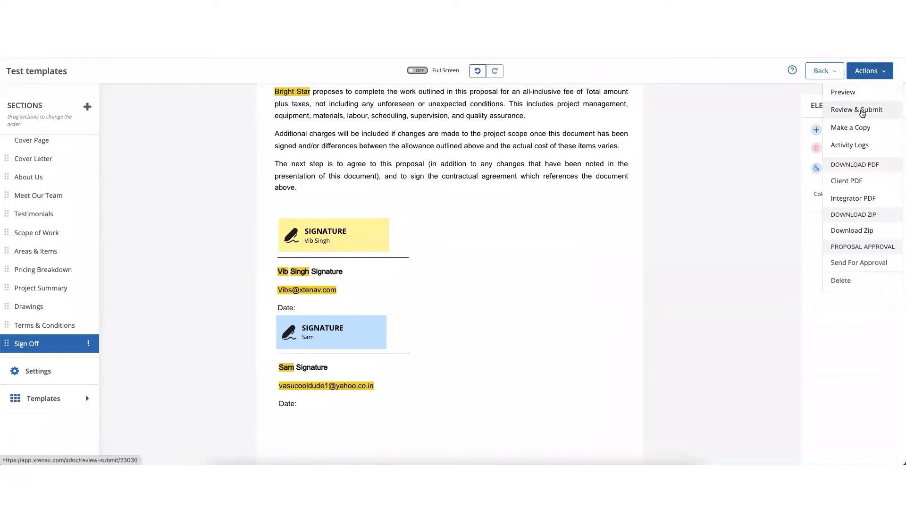
click(862, 111)
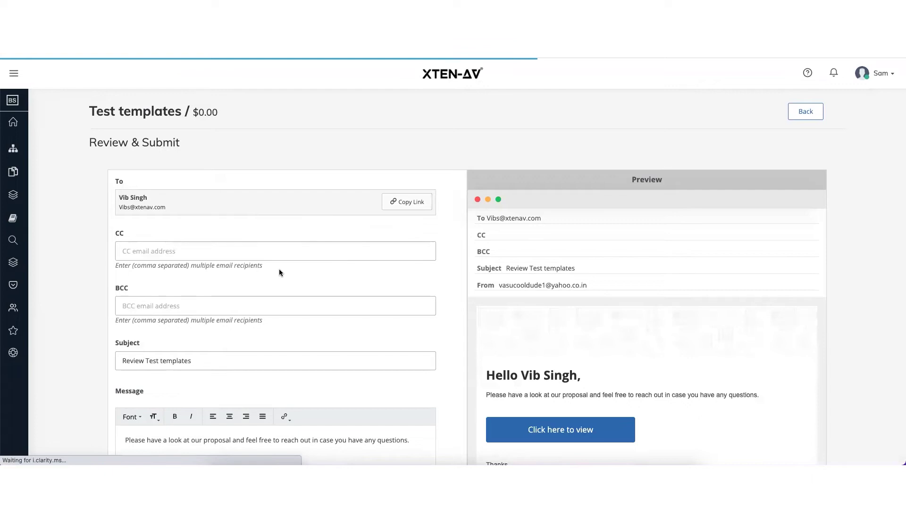
scroll(279, 272, down, 2)
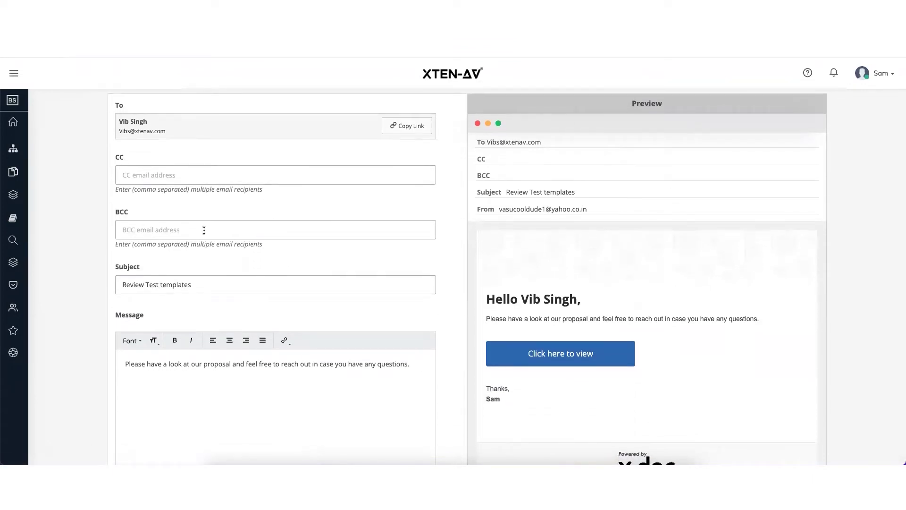
scroll(204, 230, up, 1)
scroll(233, 264, down, 2)
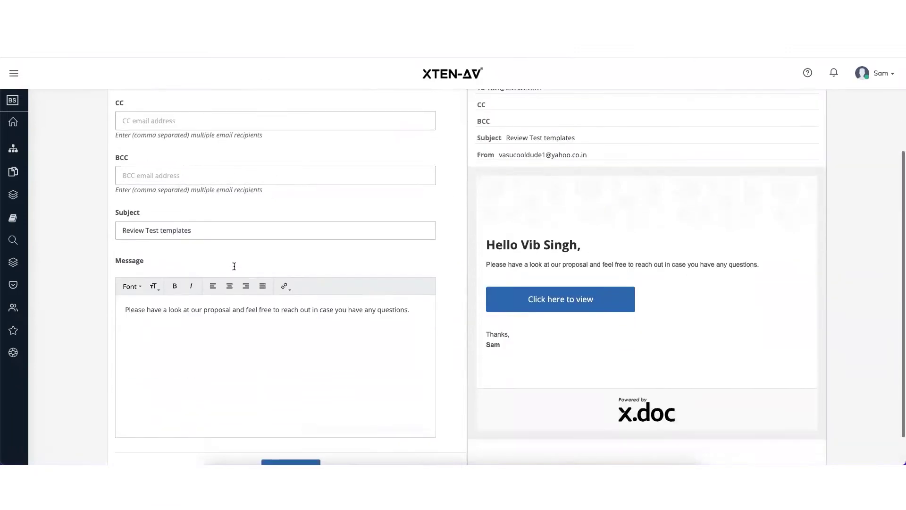
scroll(235, 267, down, 1)
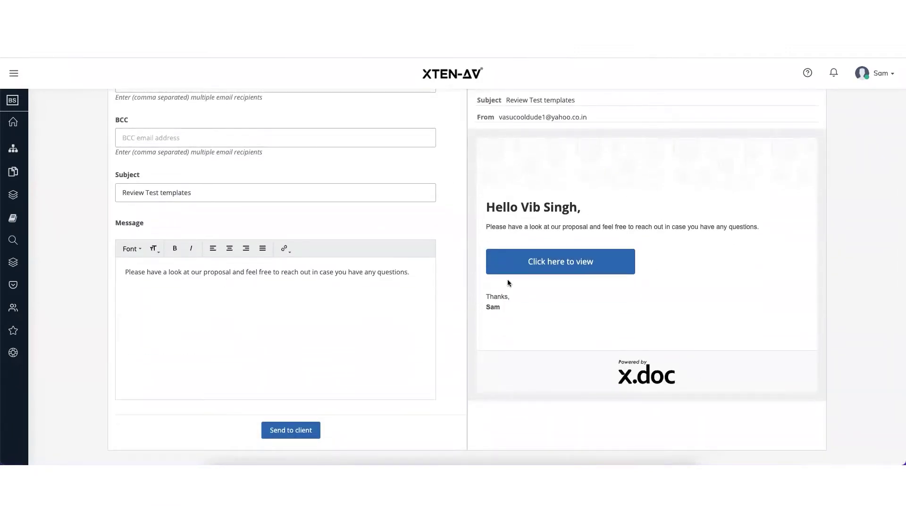
scroll(514, 286, up, 3)
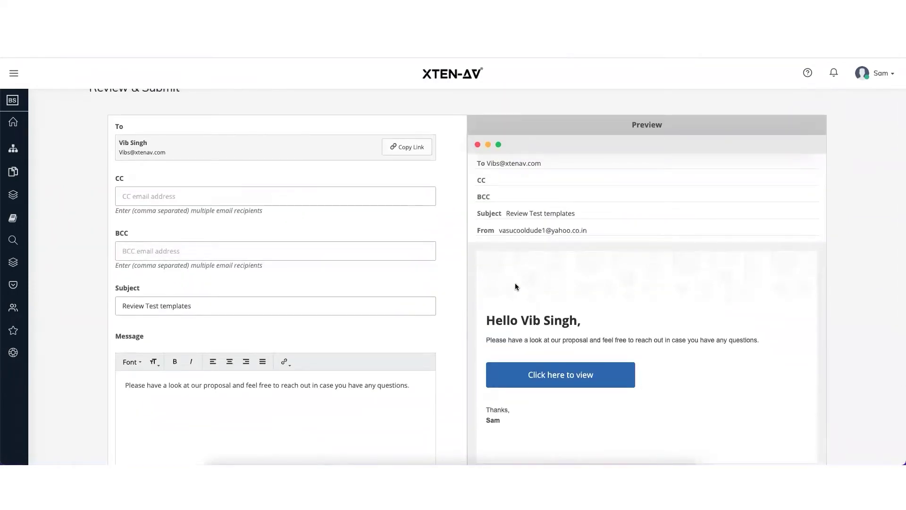
scroll(514, 286, down, 1)
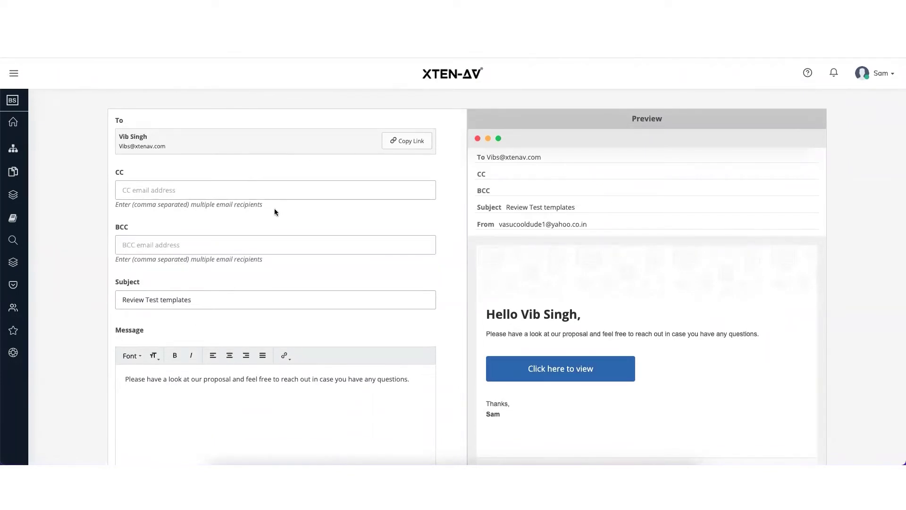
Copy the review link and send the Review Test templates email to the client
click(408, 142)
scroll(372, 211, down, 3)
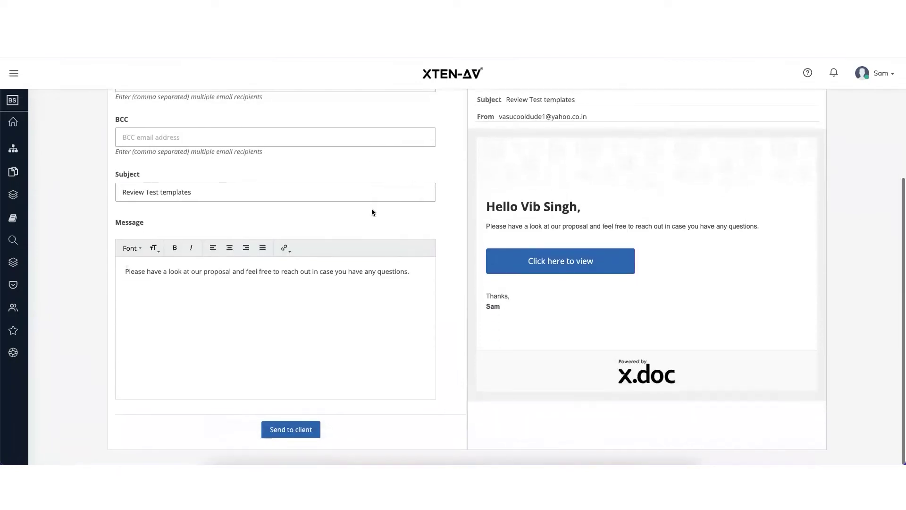
click(291, 430)
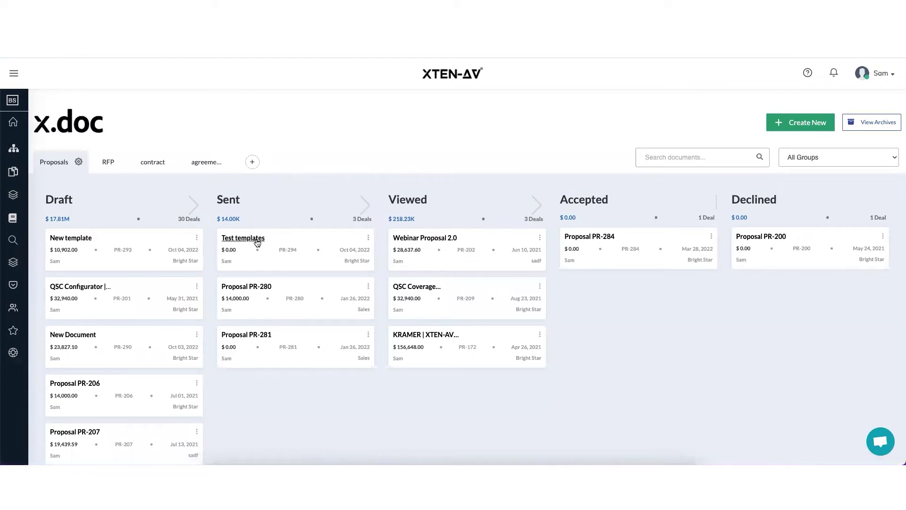
Check the Test templates activity log showing it was created then sent, then switch to Outlook
click(368, 238)
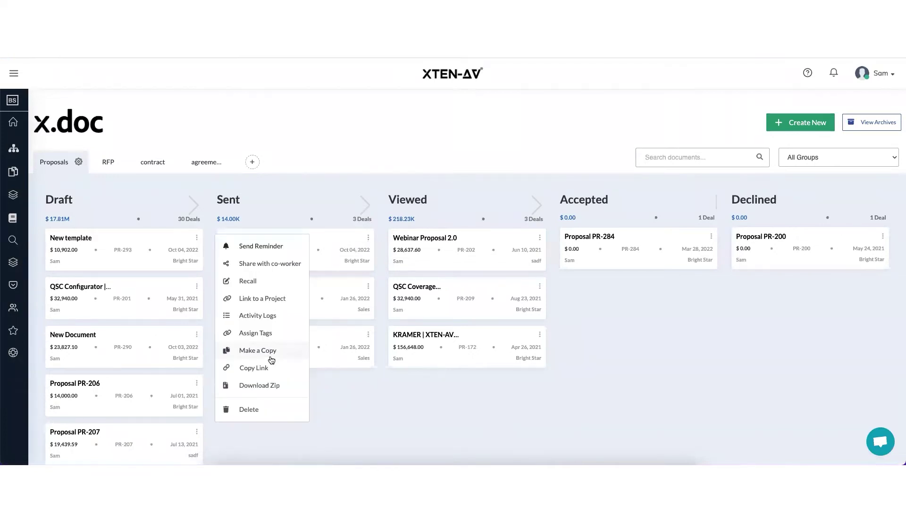
click(273, 316)
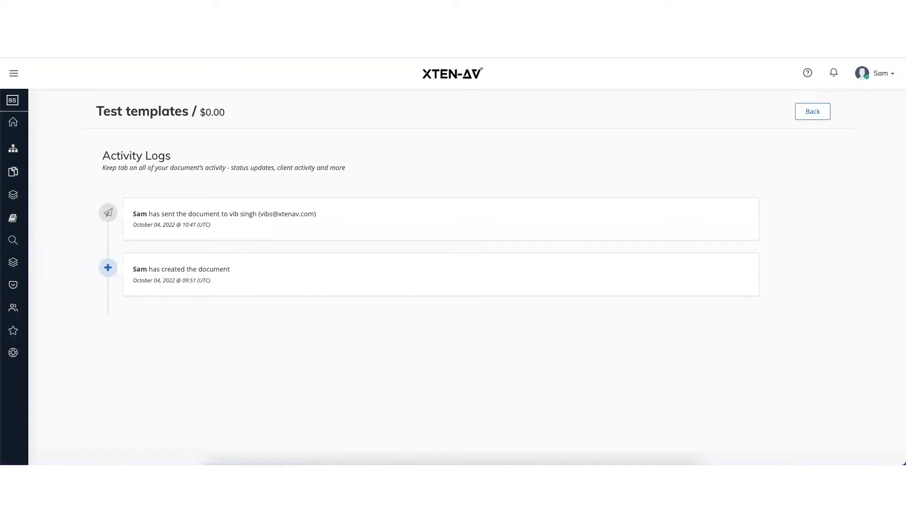
click(37, 57)
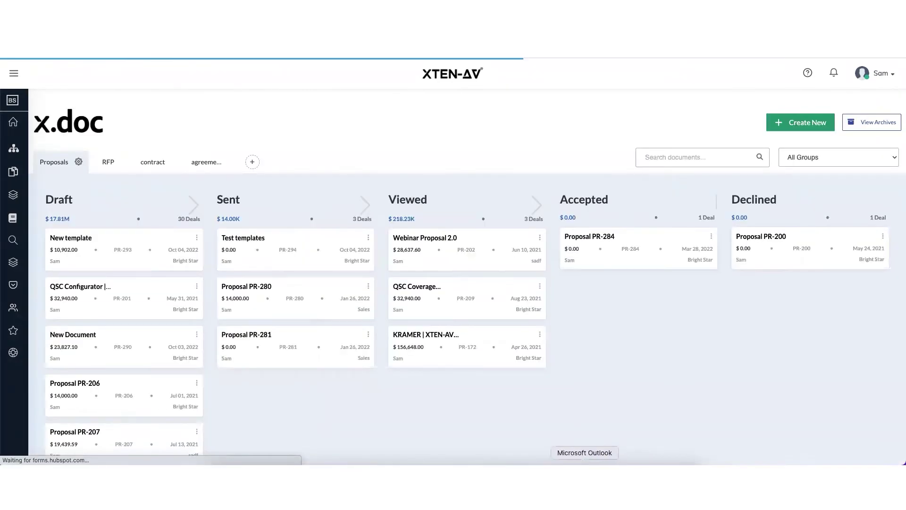
click(585, 472)
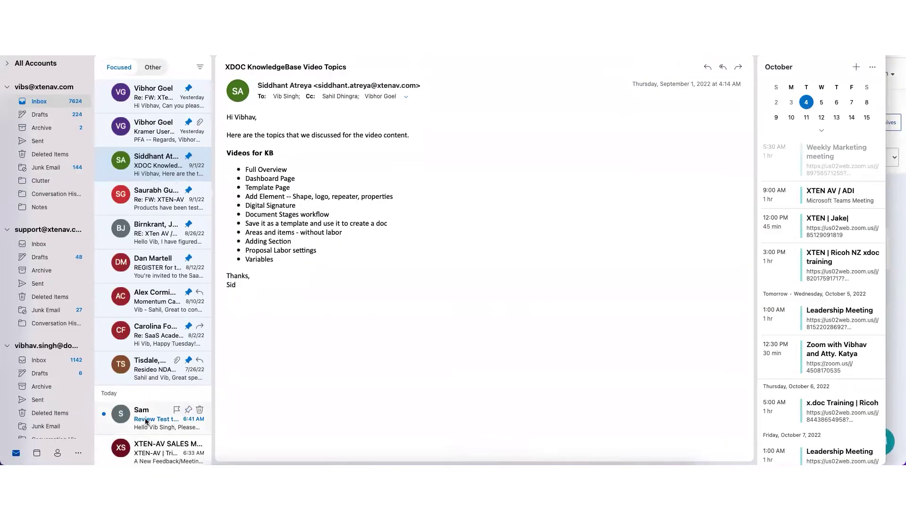
Open the Review Test templates email and copy its 'Click here to view' link, then return to Chrome
click(146, 422)
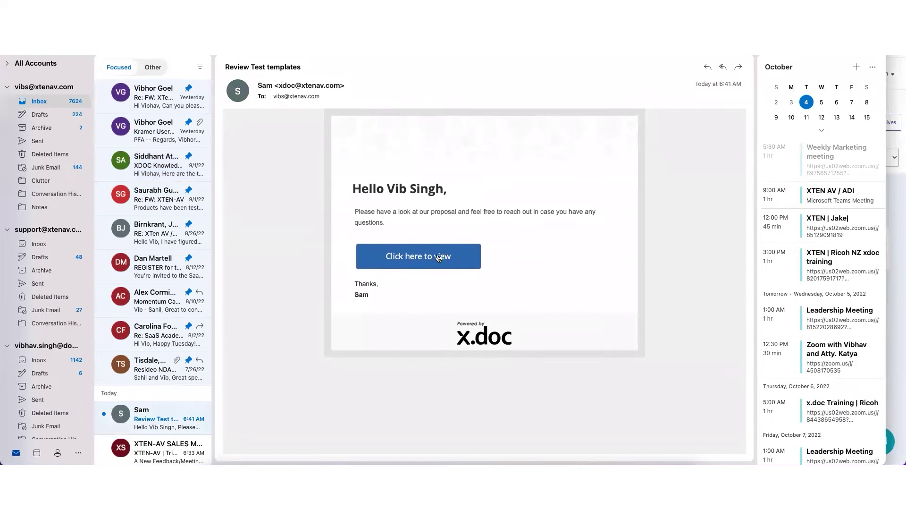
right_click(421, 256)
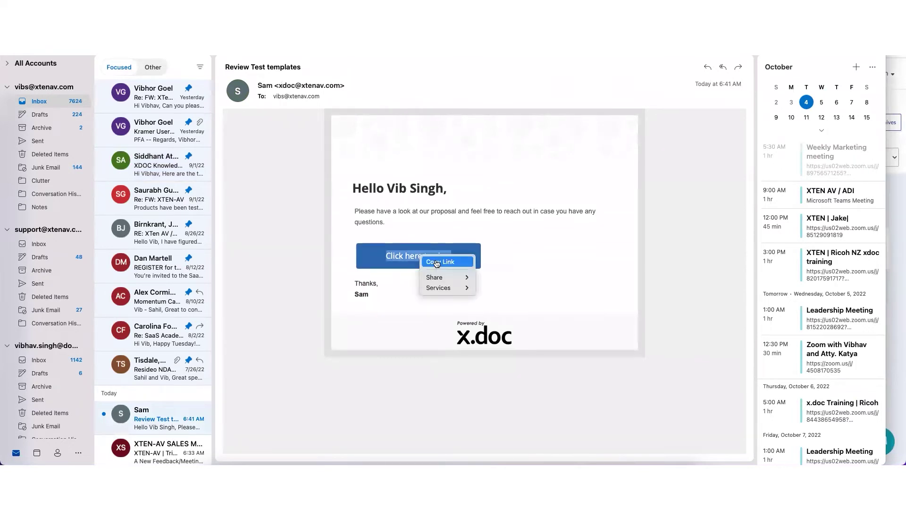
click(436, 262)
click(512, 465)
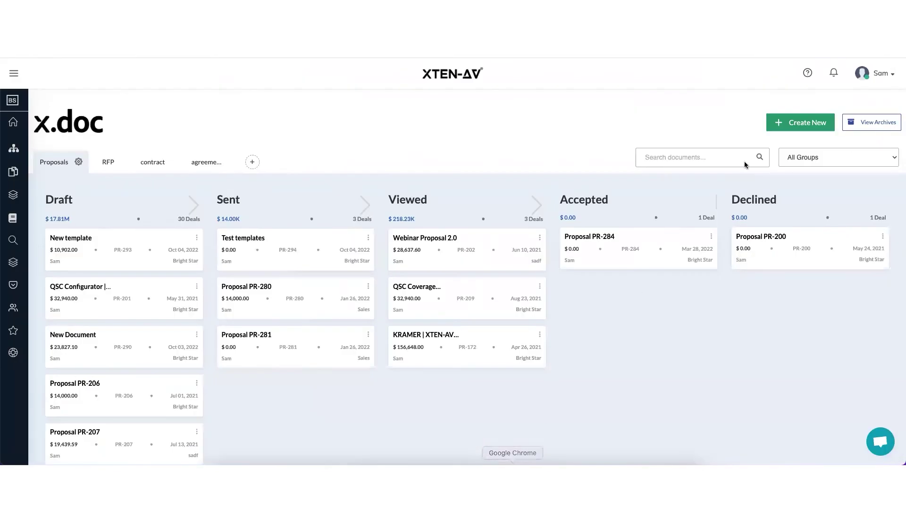
Load the copied proposal link in a new Chrome incognito window
click(893, 47)
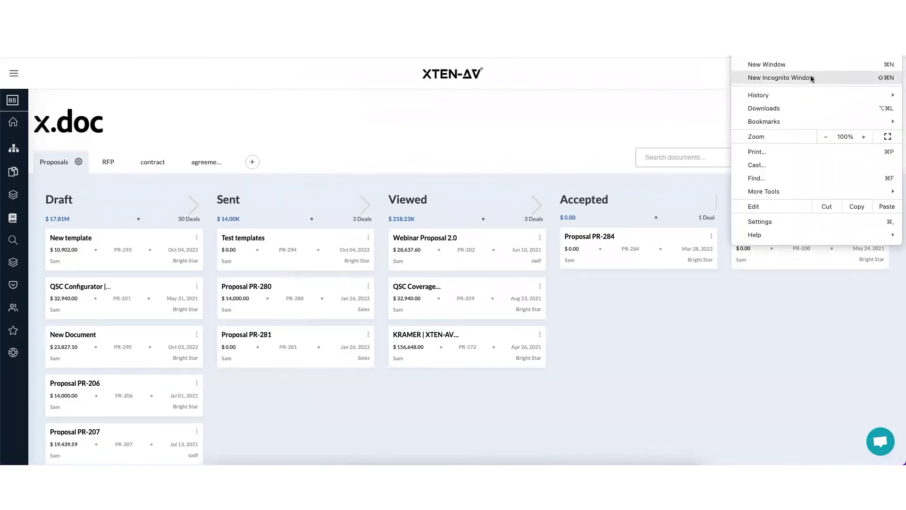
click(812, 79)
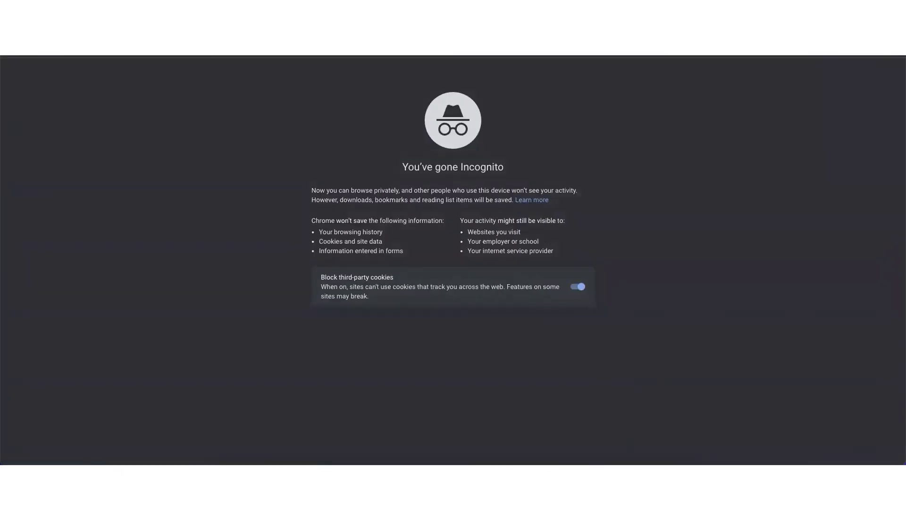
key(super+v)
key(Return)
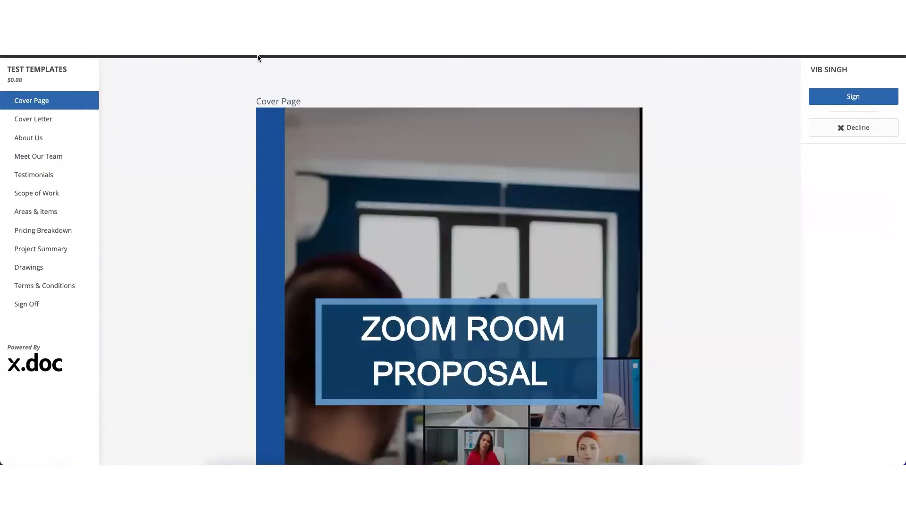
In the client view, move through Areas & Items and Project Summary to the unsigned Sign Off page
scroll(455, 262, down, 10)
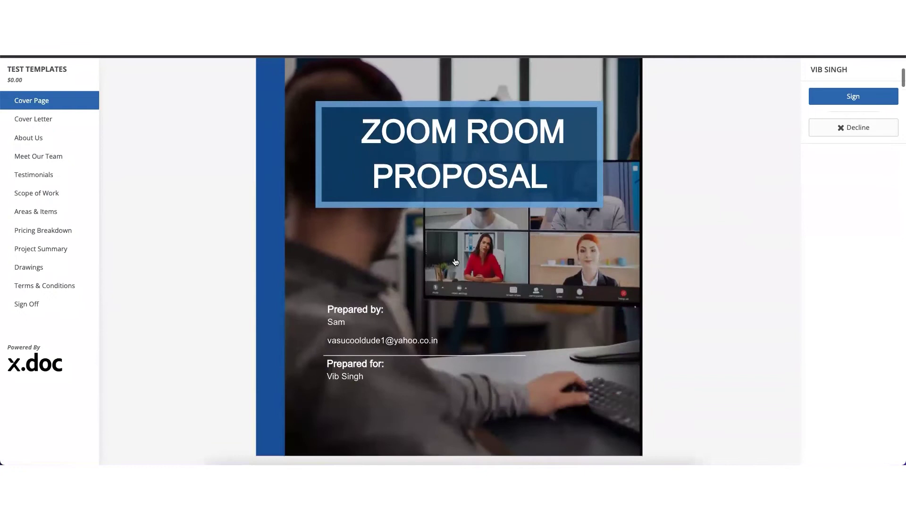
scroll(455, 257, down, 3)
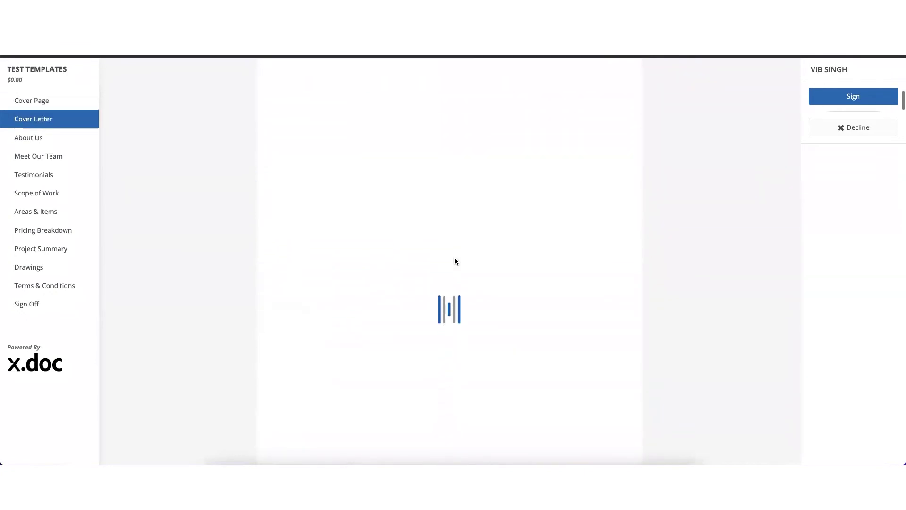
scroll(454, 256, down, 10)
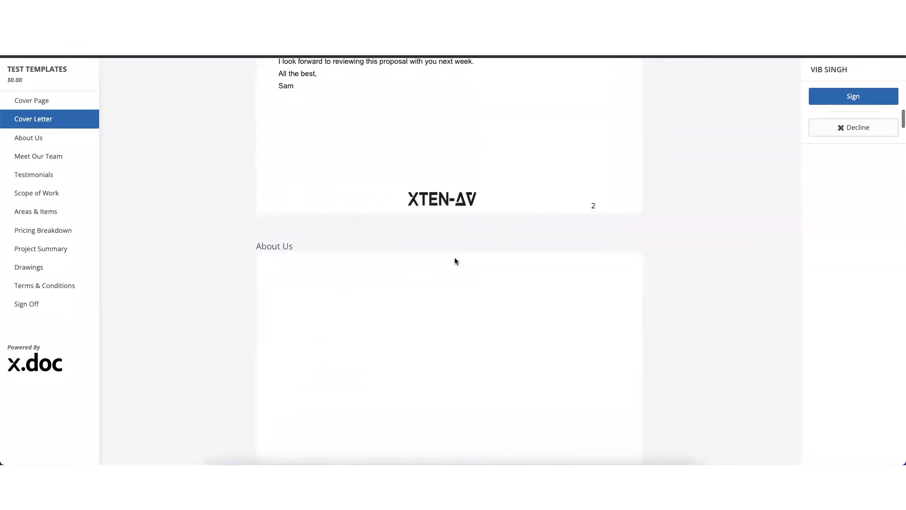
click(48, 211)
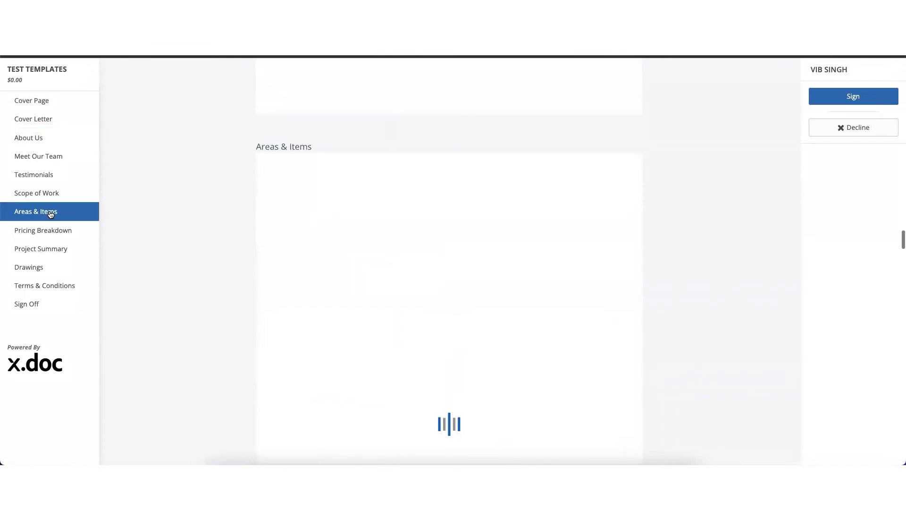
click(34, 248)
scroll(402, 275, down, 8)
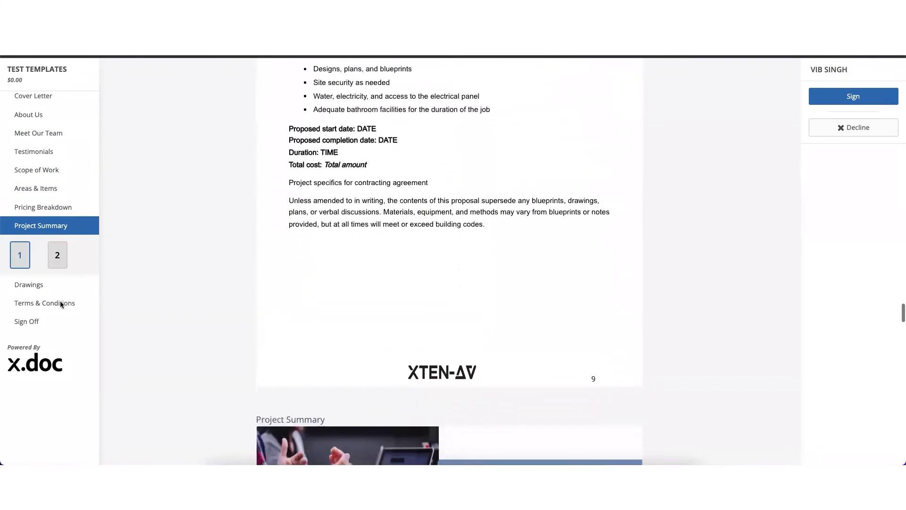
click(36, 321)
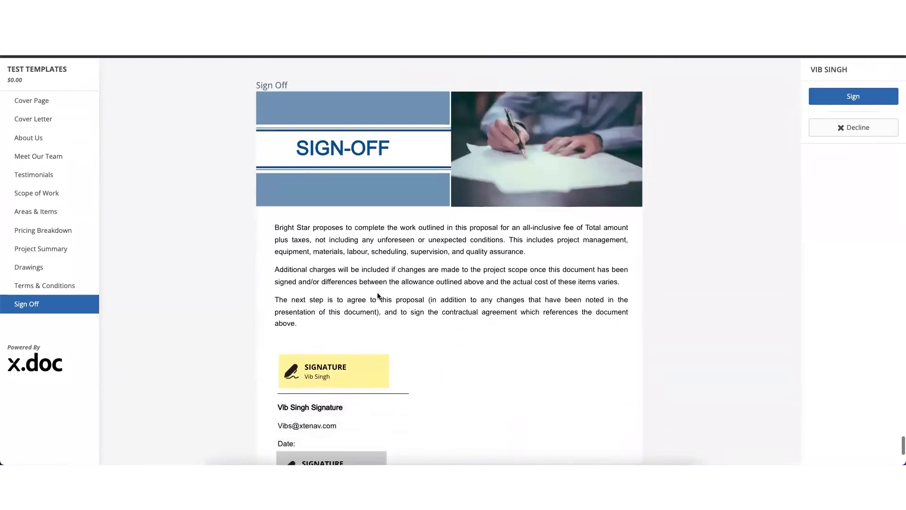
scroll(373, 293, down, 2)
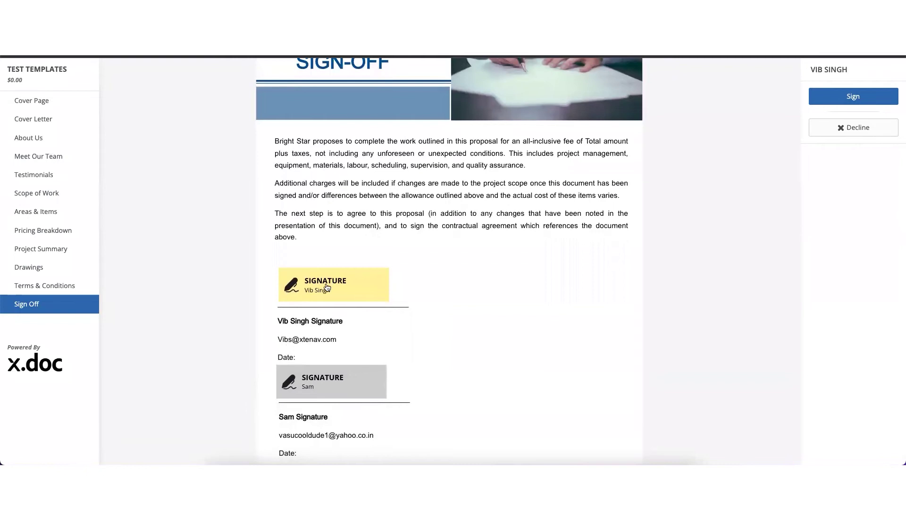
scroll(854, 99, up, 1)
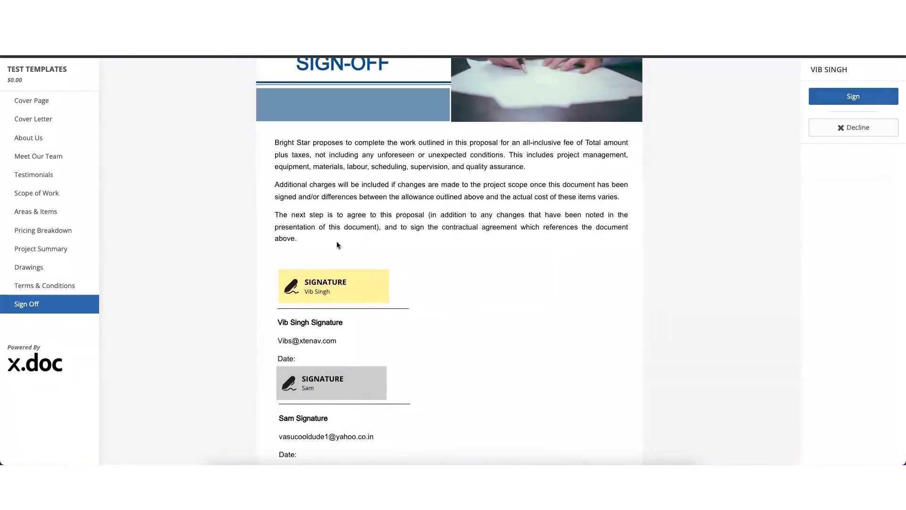
Apply a typed signature in the client's signature box on the sign-off page
click(330, 284)
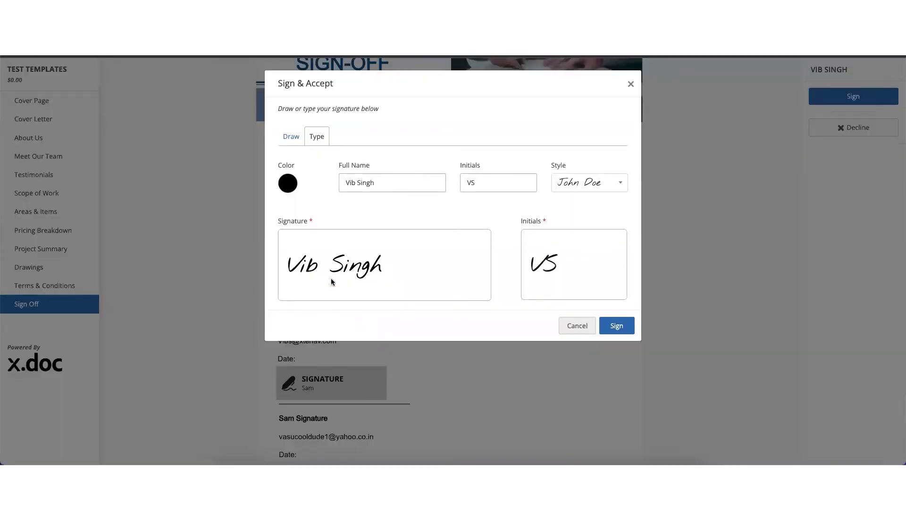
click(291, 136)
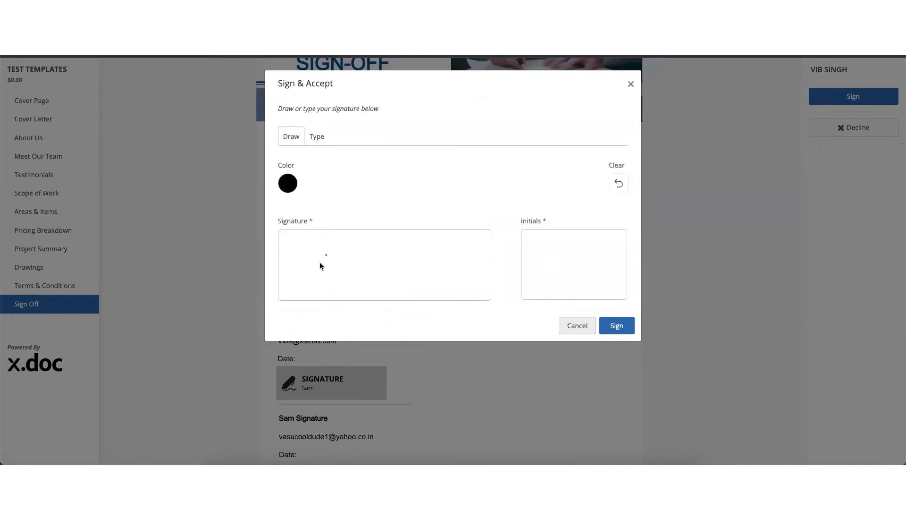
mouse_move(319, 265)
mouse_down()
mouse_move(358, 258)
mouse_move(357, 283)
mouse_move(406, 267)
mouse_up()
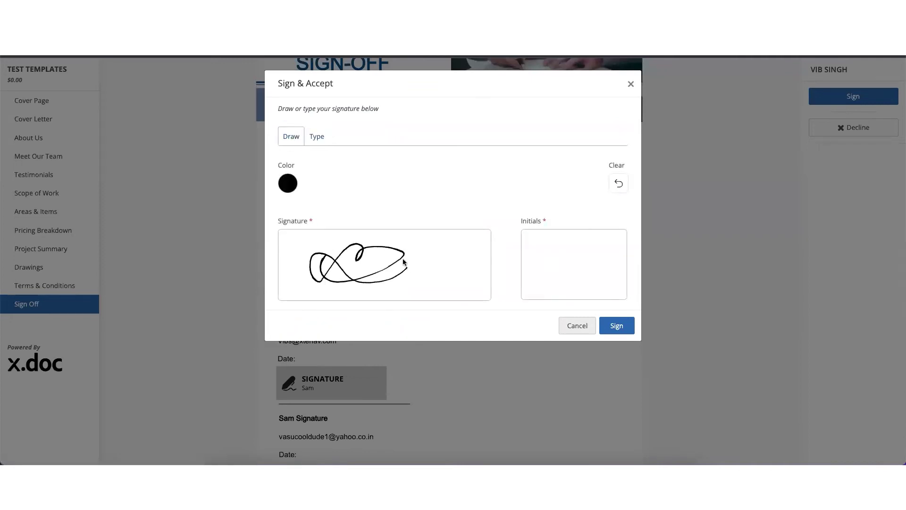
click(326, 138)
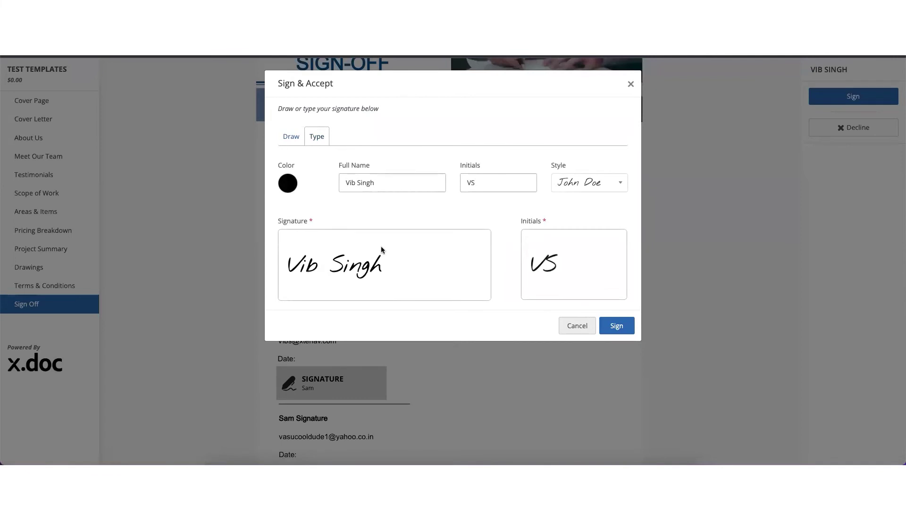
click(616, 326)
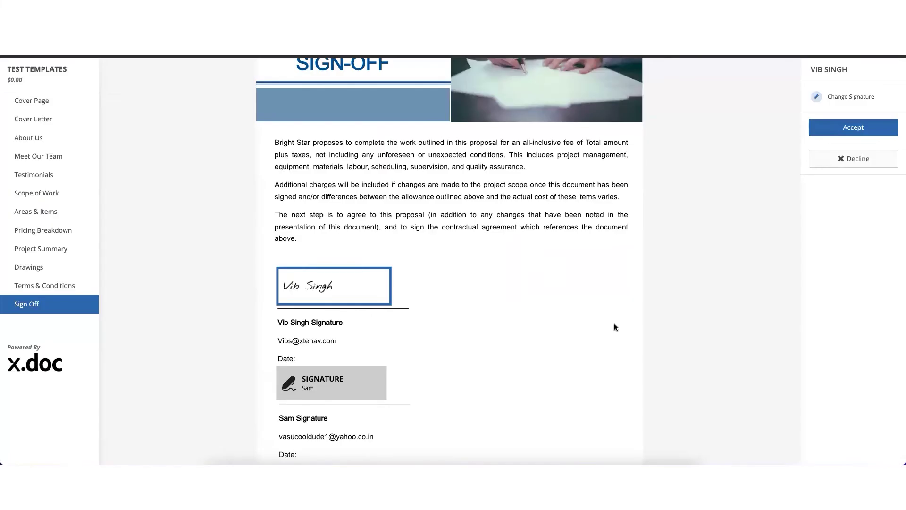
Accept the signed proposal as the client, agreeing to the electronic signature terms
click(858, 128)
click(346, 118)
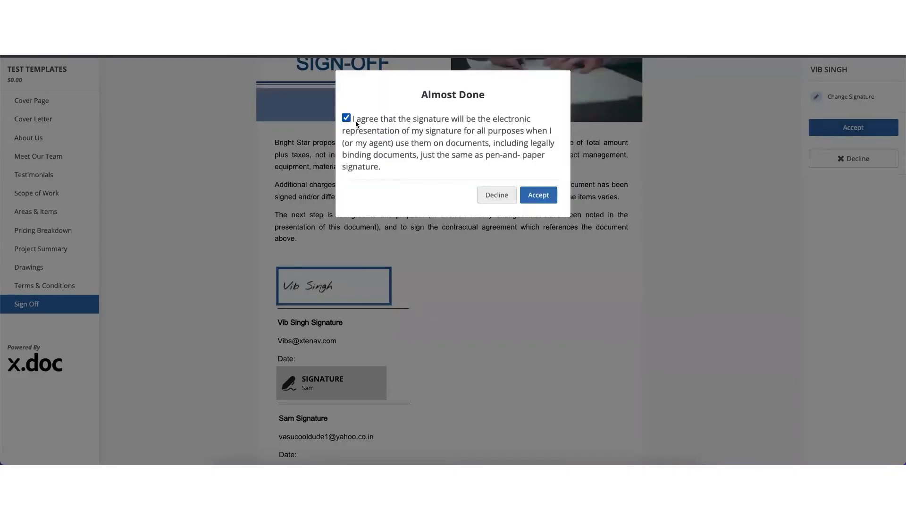
click(543, 195)
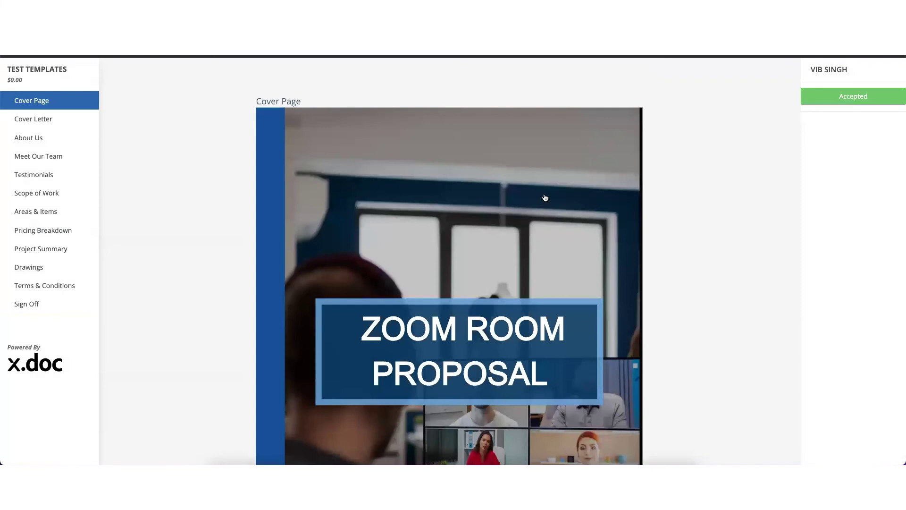
Jump to the Sign Off section and scroll to check the client's signature timestamp
click(47, 303)
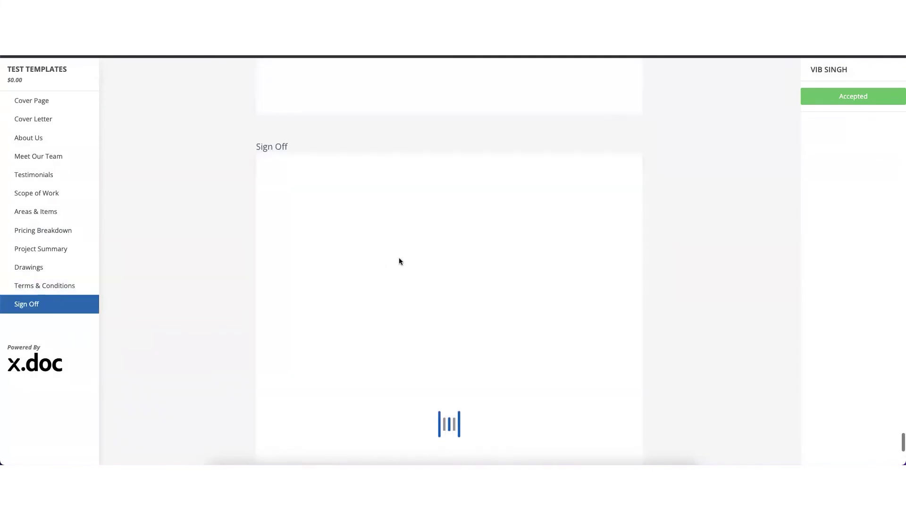
scroll(400, 259, down, 4)
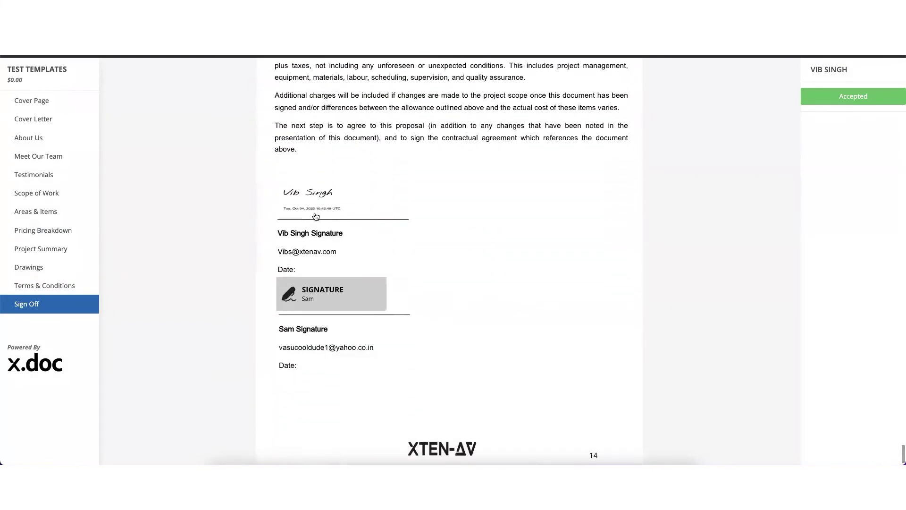
mouse_move(311, 206)
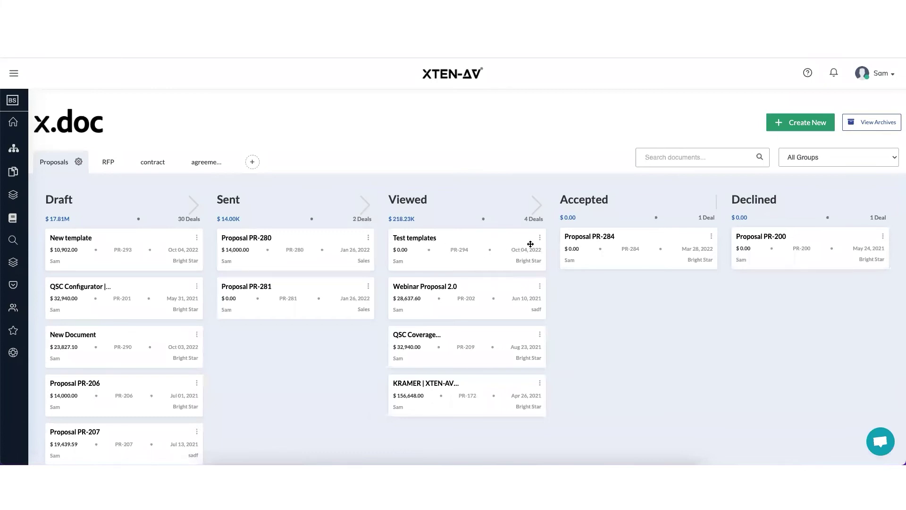
Open Test templates and apply the internal signer's typed signature on the Sign Off page
click(417, 240)
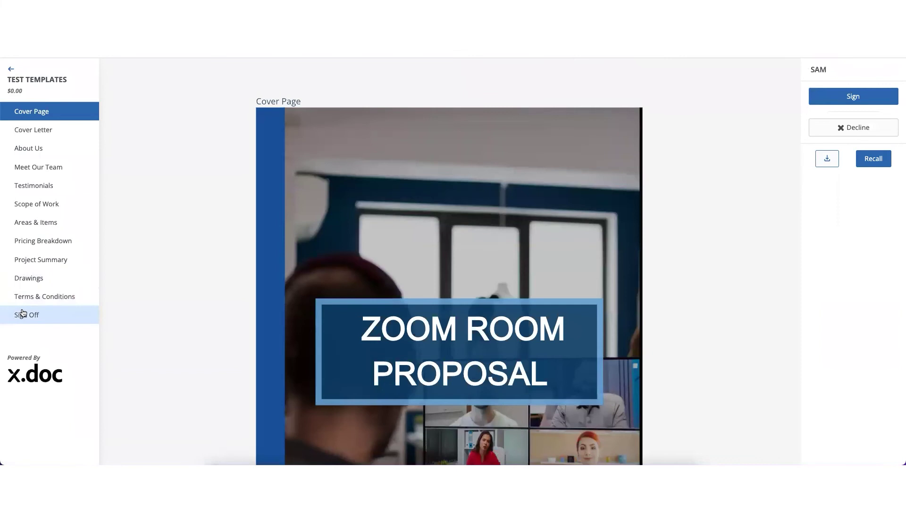
click(19, 314)
scroll(314, 321, down, 4)
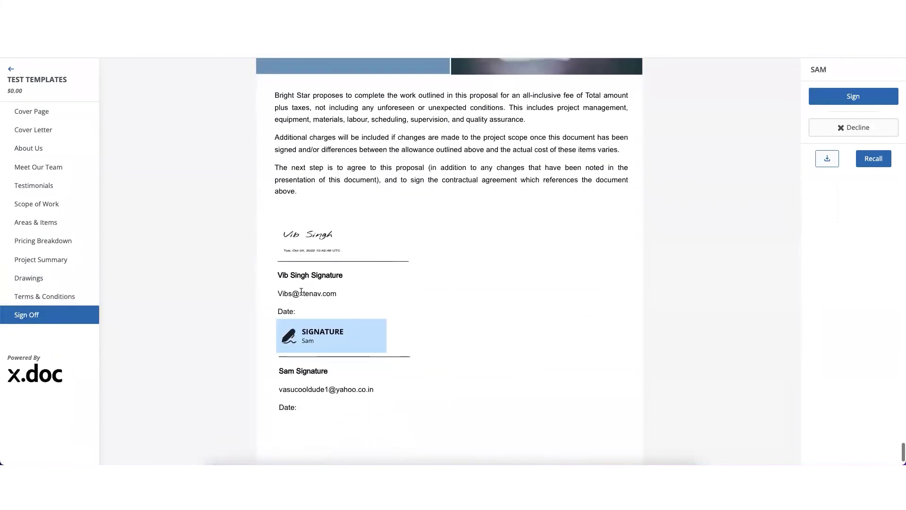
click(325, 341)
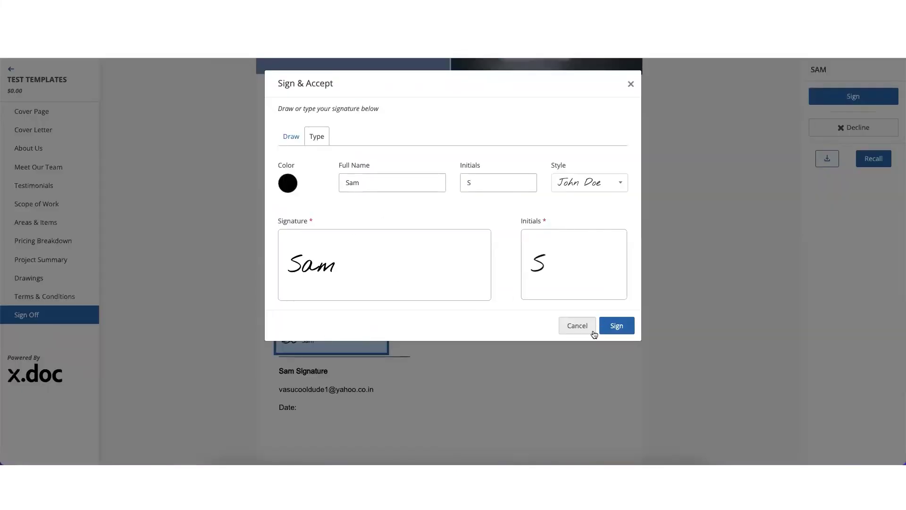
click(615, 325)
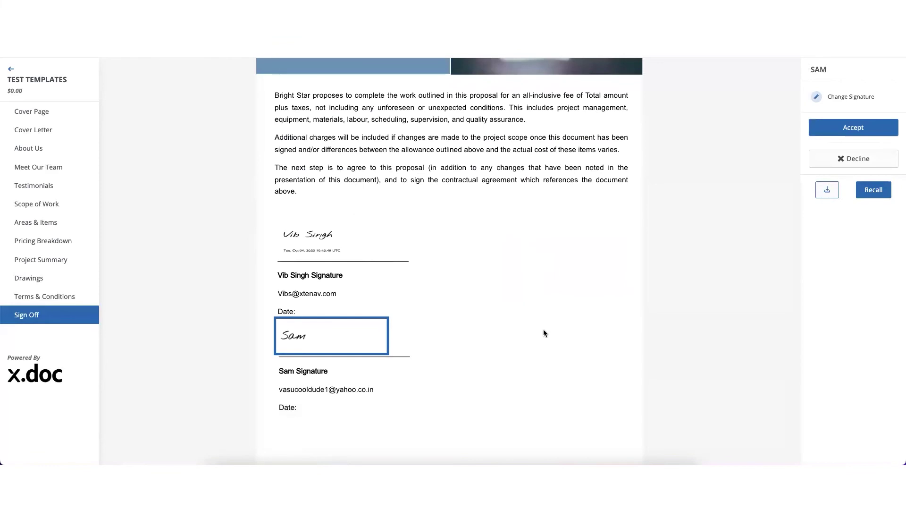
Accept the proposal as the internal signer with e-signature consent, then revisit Sign Off
click(842, 127)
click(348, 118)
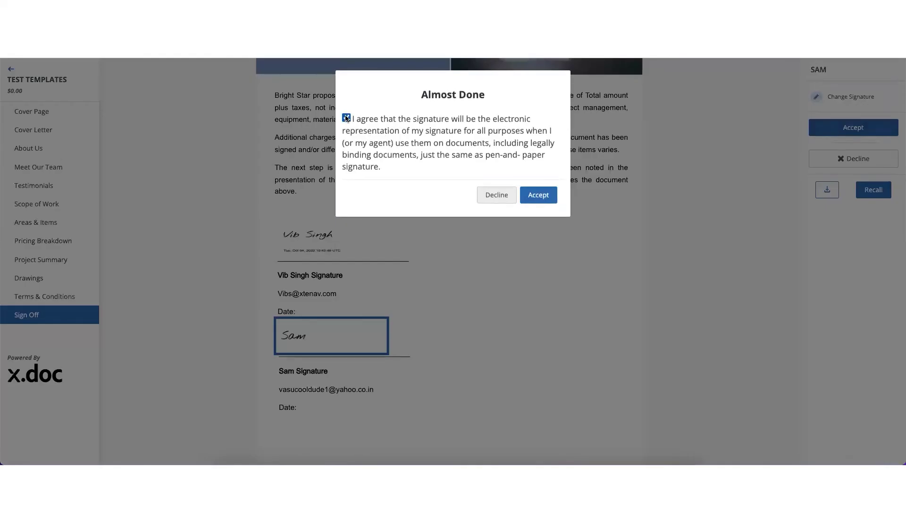
click(534, 194)
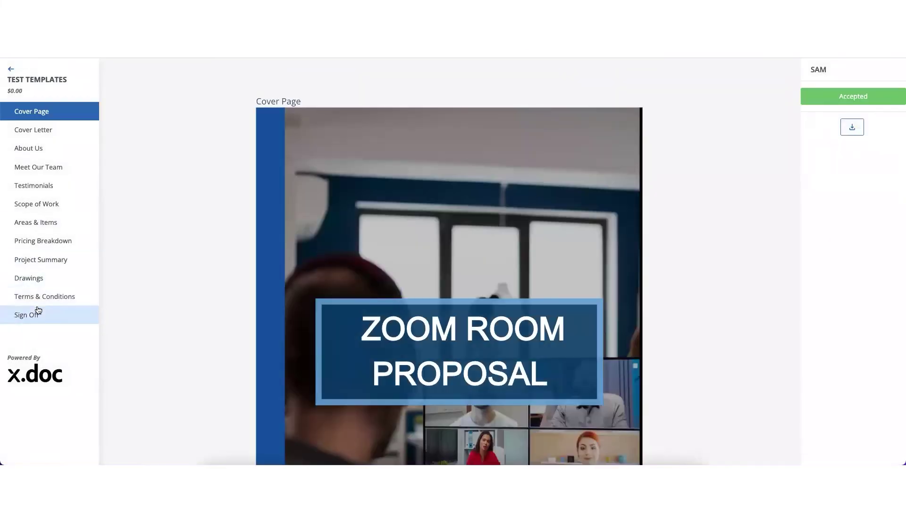
click(37, 311)
Review both signatures on the Sign Off page, then return to the proposals board
scroll(373, 277, down, 5)
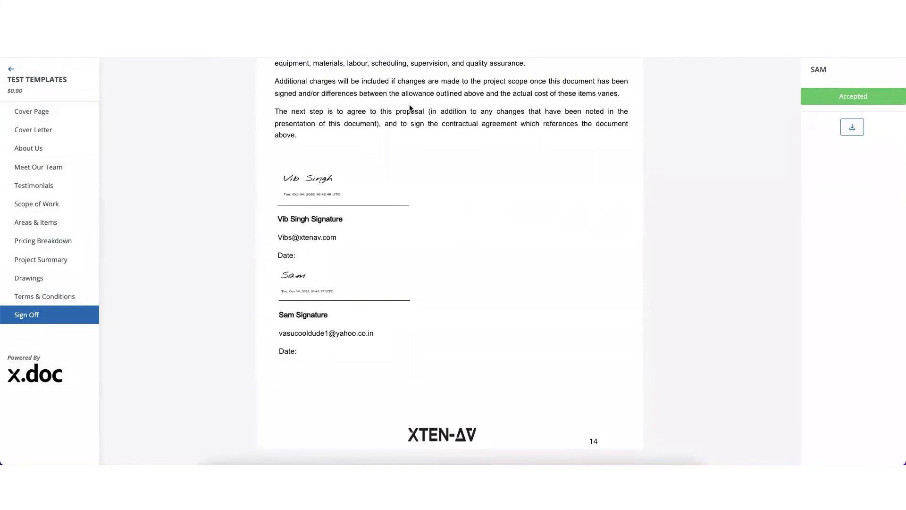
click(12, 70)
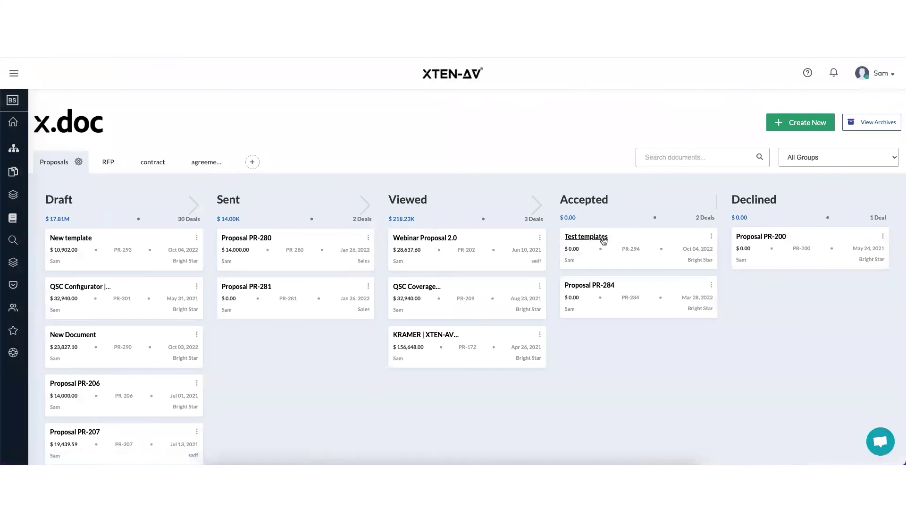
Review the Test templates activity log's two signed entries and accepted-by-all entry, then switch to Outlook
click(712, 236)
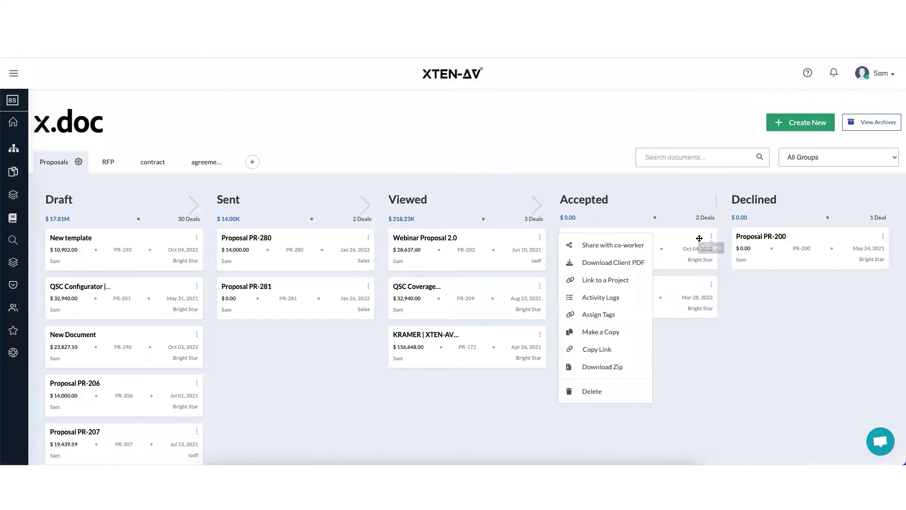
click(614, 298)
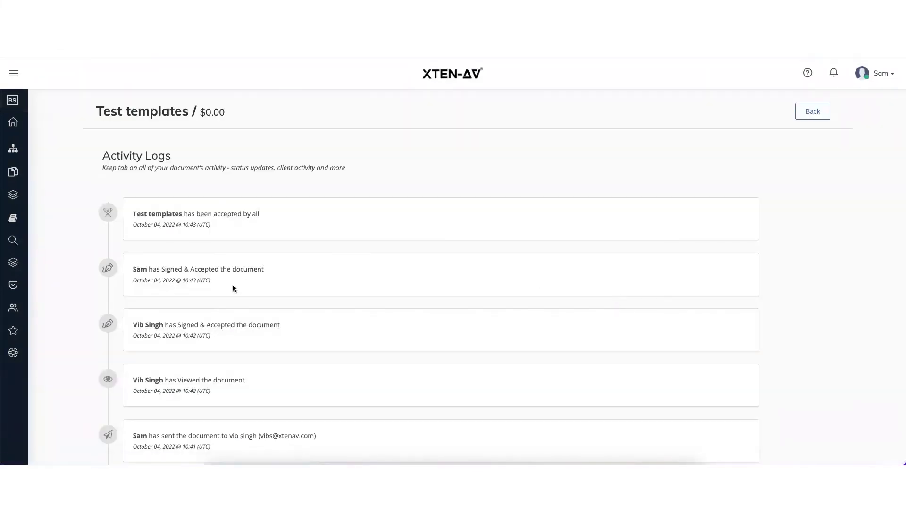
scroll(233, 286, down, 2)
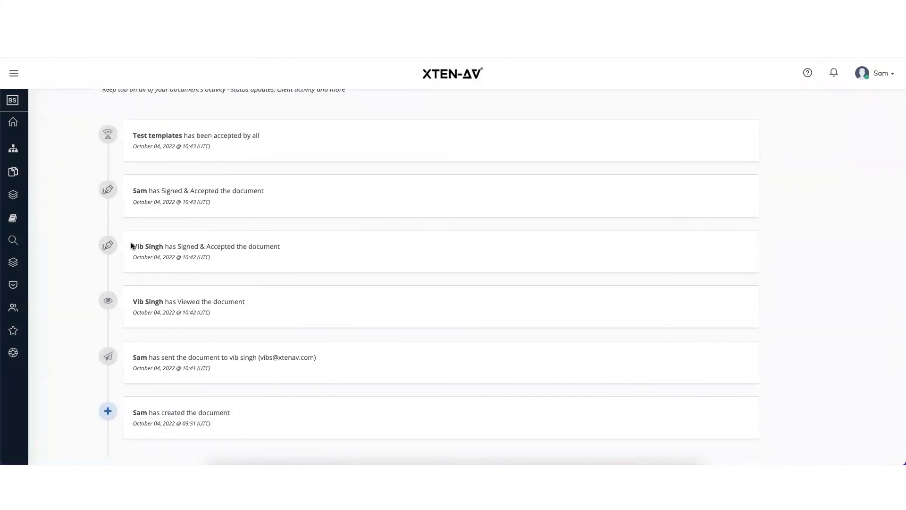
drag(132, 246, 297, 251)
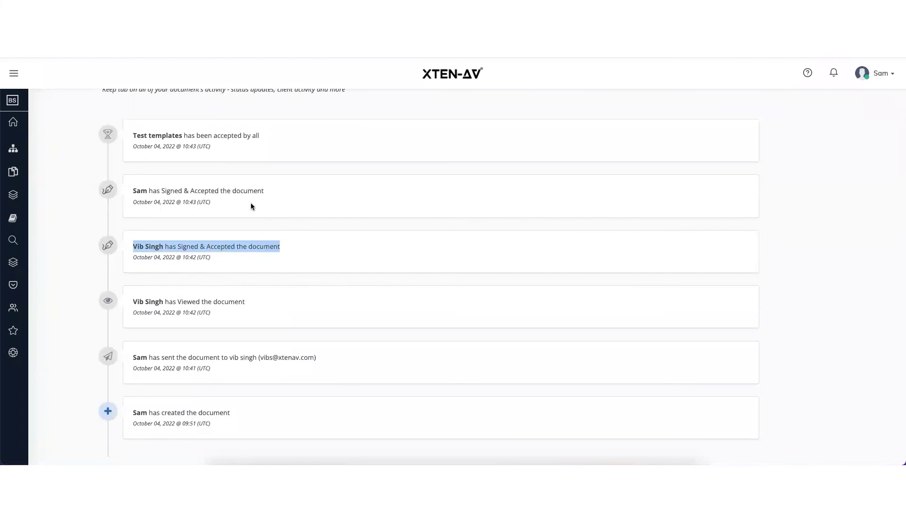
drag(265, 191, 122, 194)
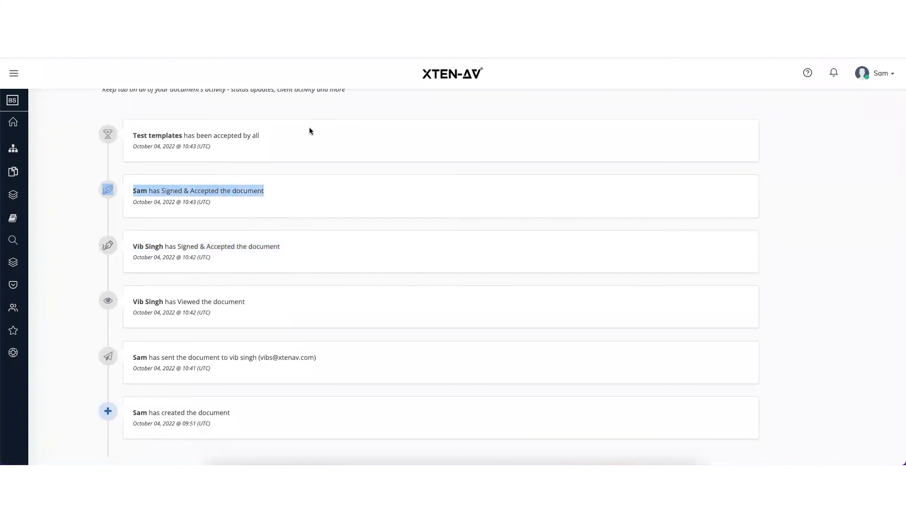
drag(274, 135, 131, 137)
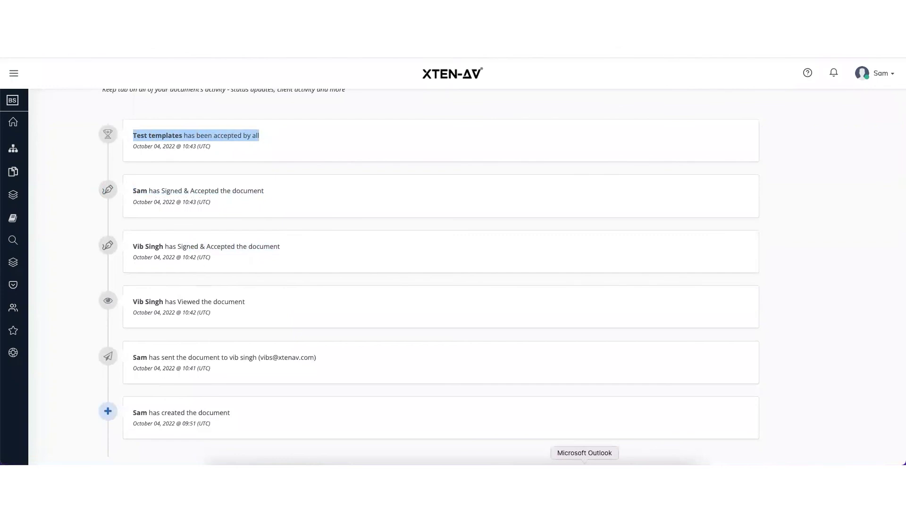
click(584, 469)
Read the XDOC Team 'Test templates - Accepted By All' email and download the accepted document
scroll(161, 391, down, 4)
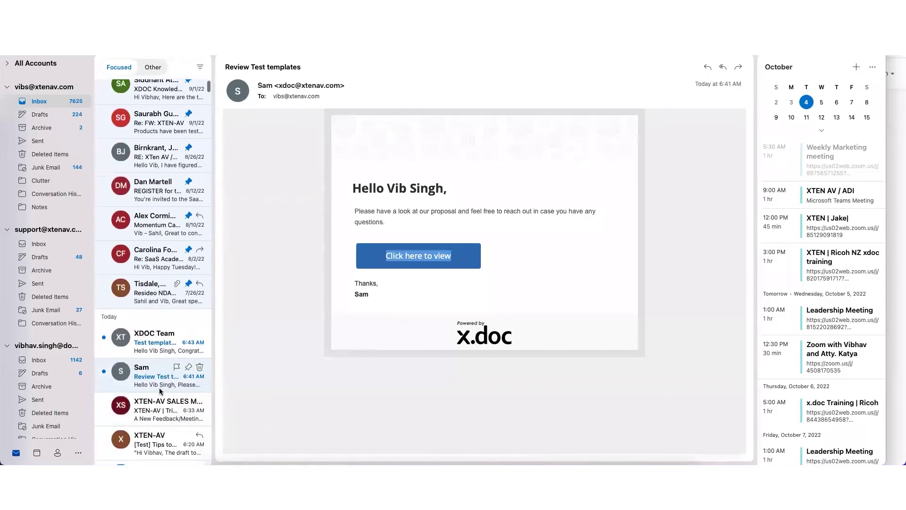
click(148, 349)
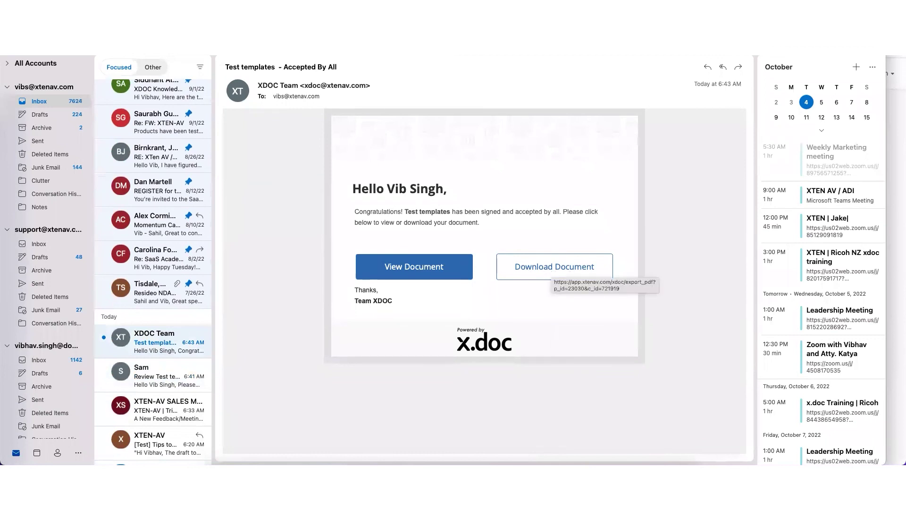
click(557, 272)
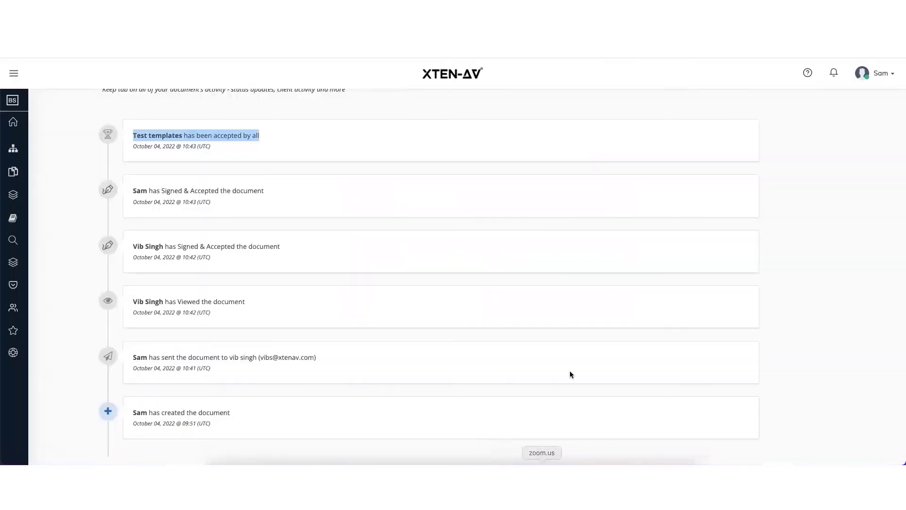